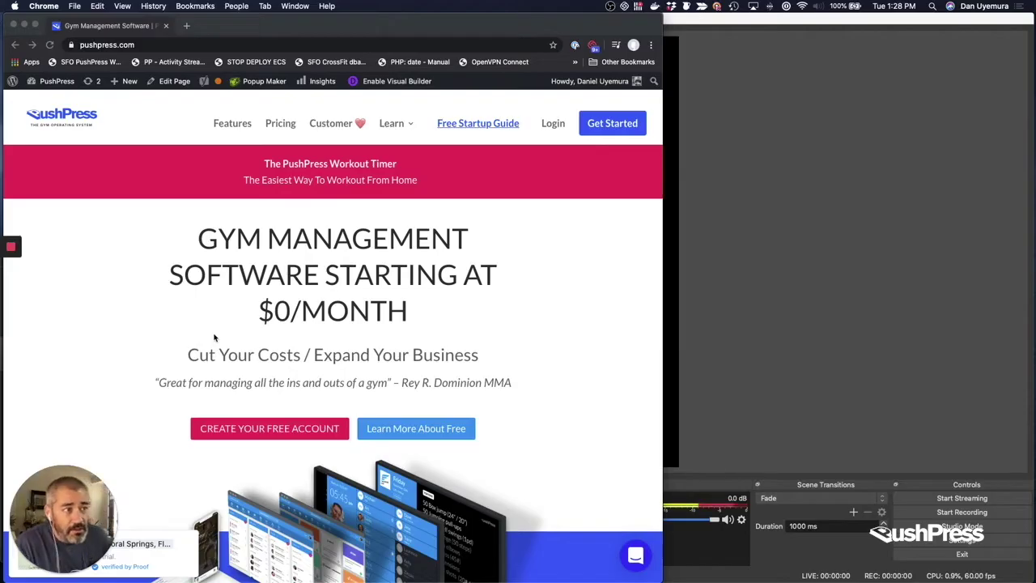
- Search Google for 'obs software' and open the official OBS site at obsproject.com
{"action": "left_click", "coordinate": [99, 309]}
{"action": "left_click", "coordinate": [201, 44]}
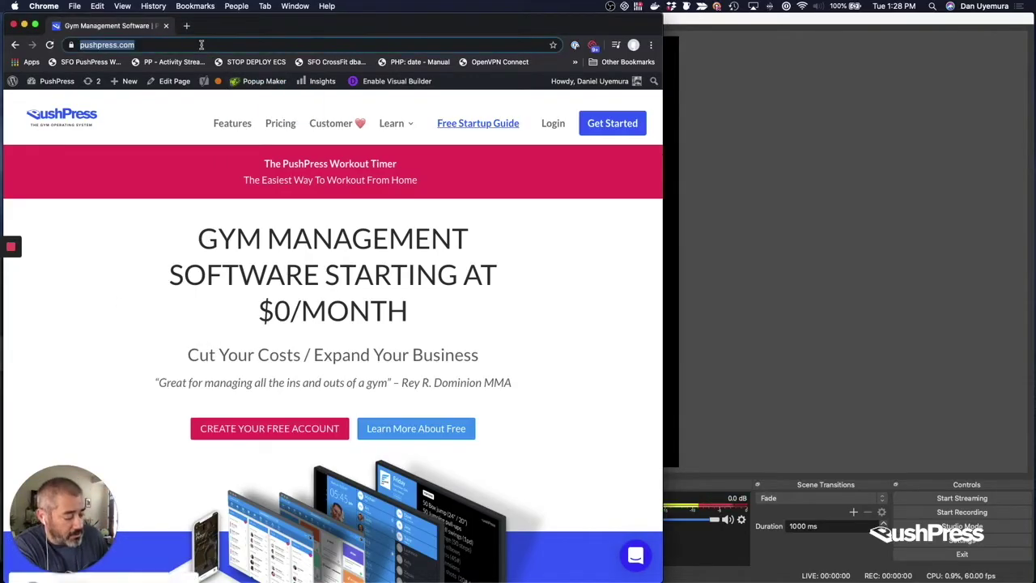
{"action": "type", "text": "obs software"}
{"action": "key", "text": "Return"}
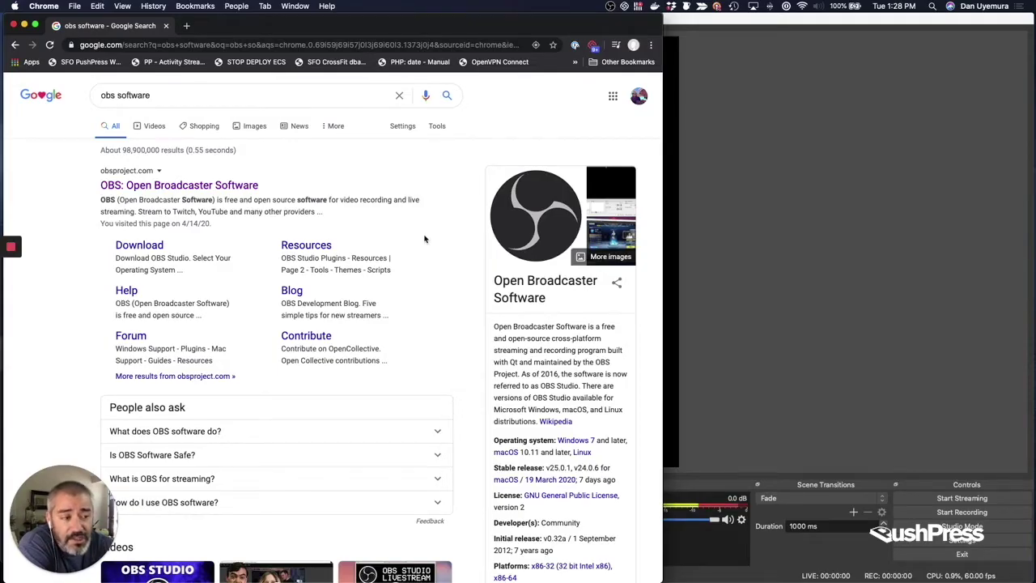
{"action": "left_click", "coordinate": [243, 188]}
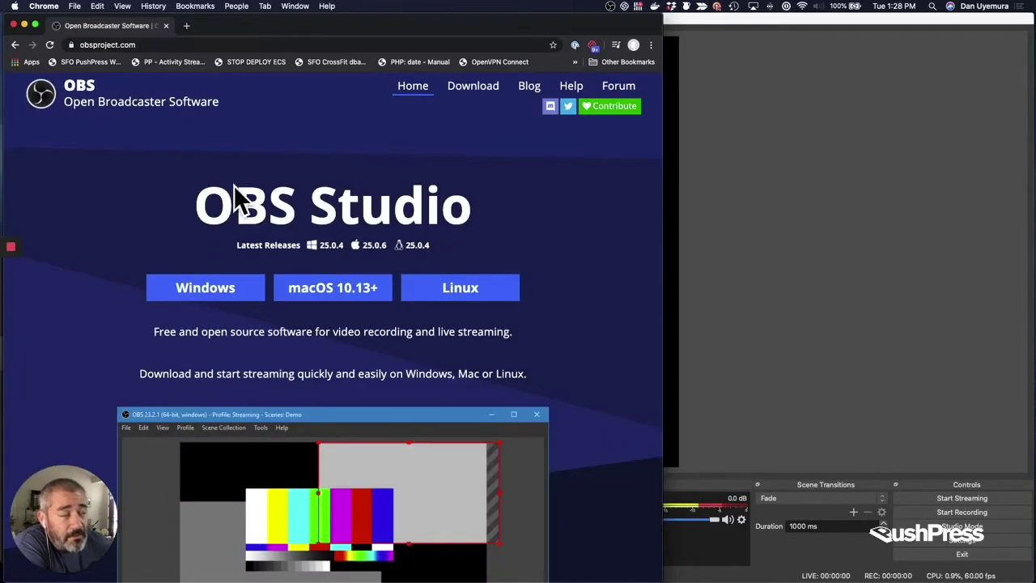
- Look over the obsproject.com page, then bring the empty OBS Studio window forward
{"action": "scroll", "coordinate": [174, 187], "scroll_direction": "down", "scroll_amount": 5}
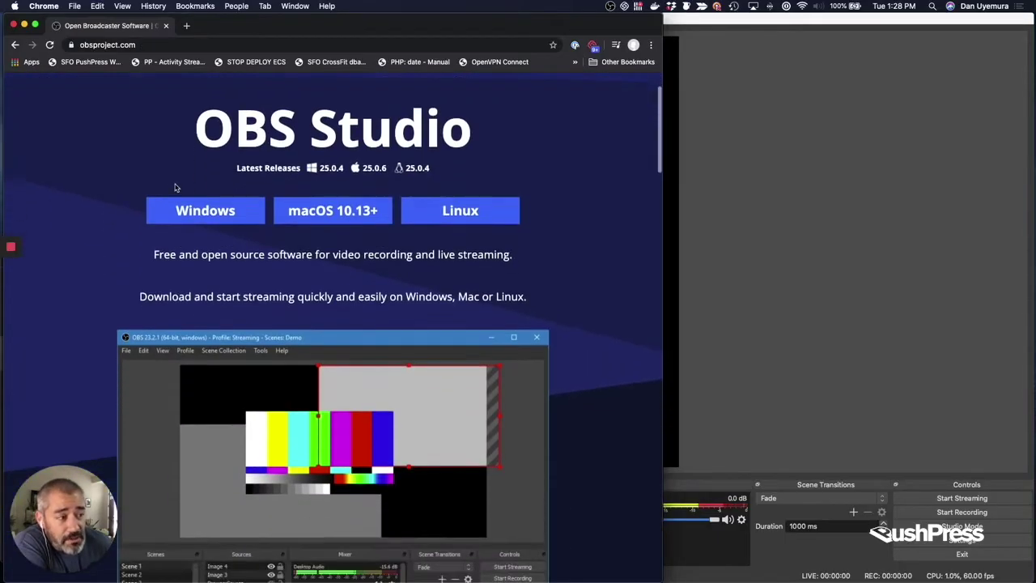
{"action": "scroll", "coordinate": [175, 188], "scroll_direction": "up", "scroll_amount": 5}
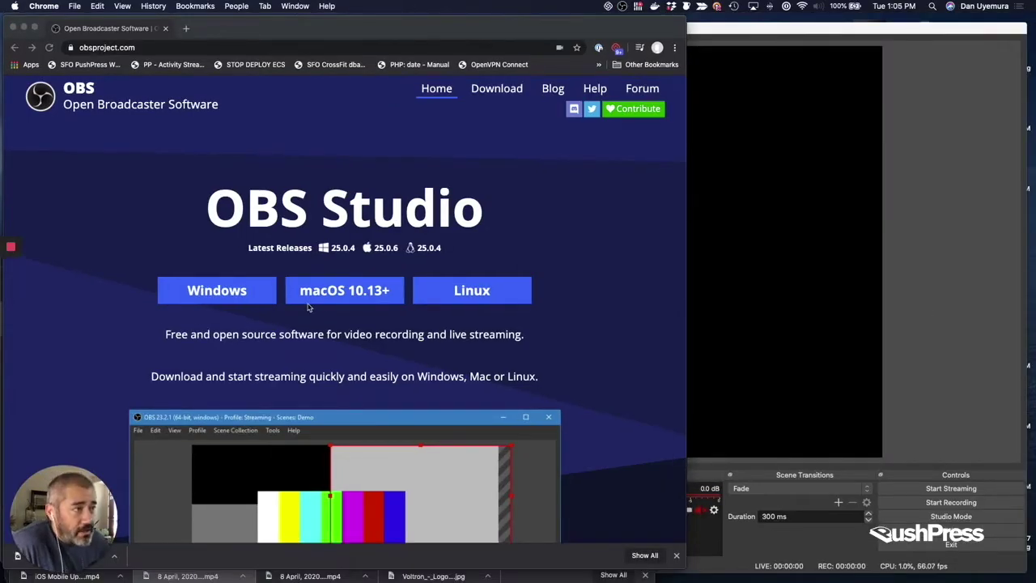
{"action": "left_click", "coordinate": [901, 275]}
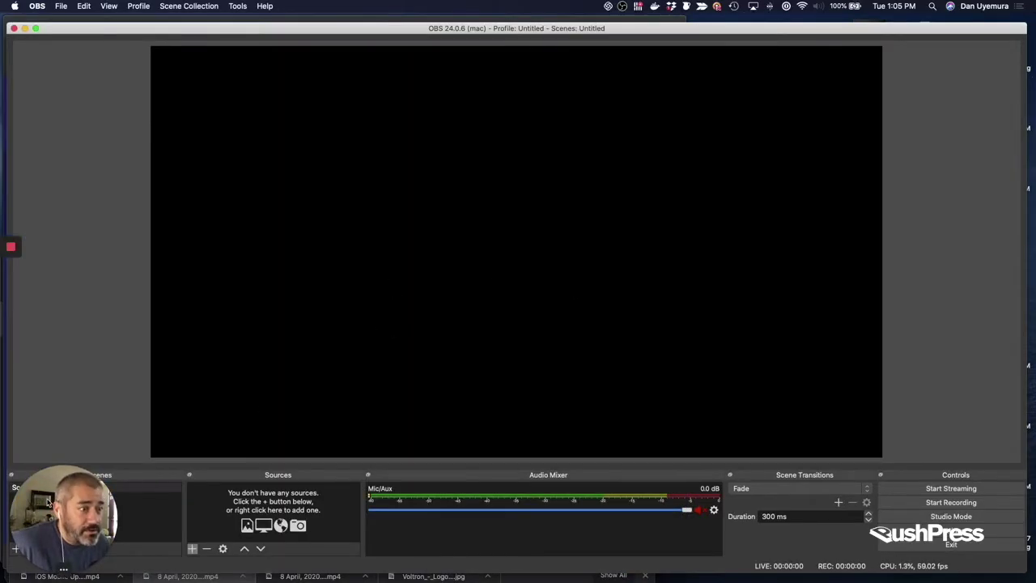
{"action": "left_click_drag", "start_coordinate": [48, 502], "coordinate": [60, 334]}
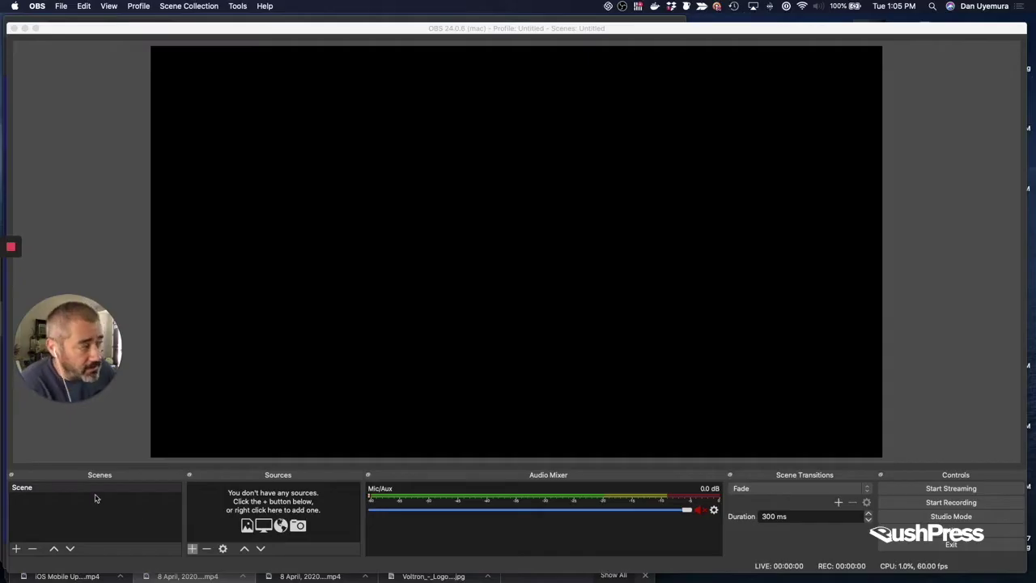
{"action": "left_click", "coordinate": [48, 492]}
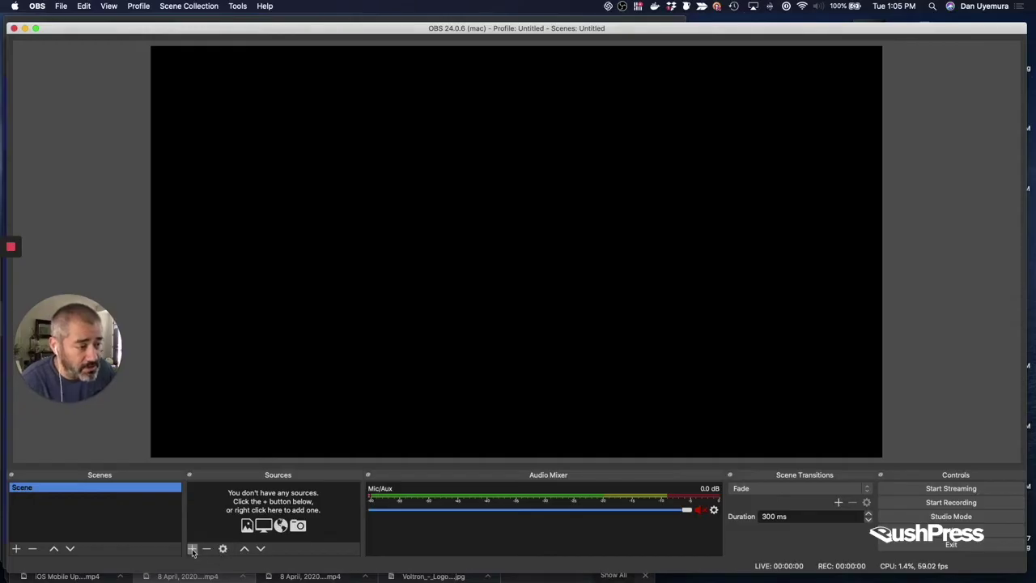
{"action": "left_click", "coordinate": [192, 550]}
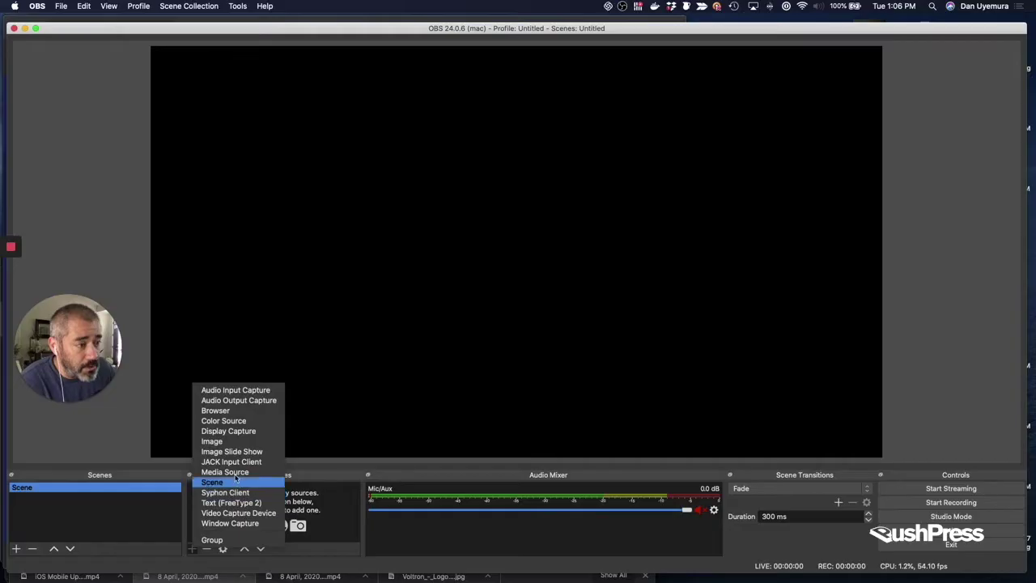
- Add a Media Source named 'Prerecorded Video'
{"action": "left_click", "coordinate": [274, 469]}
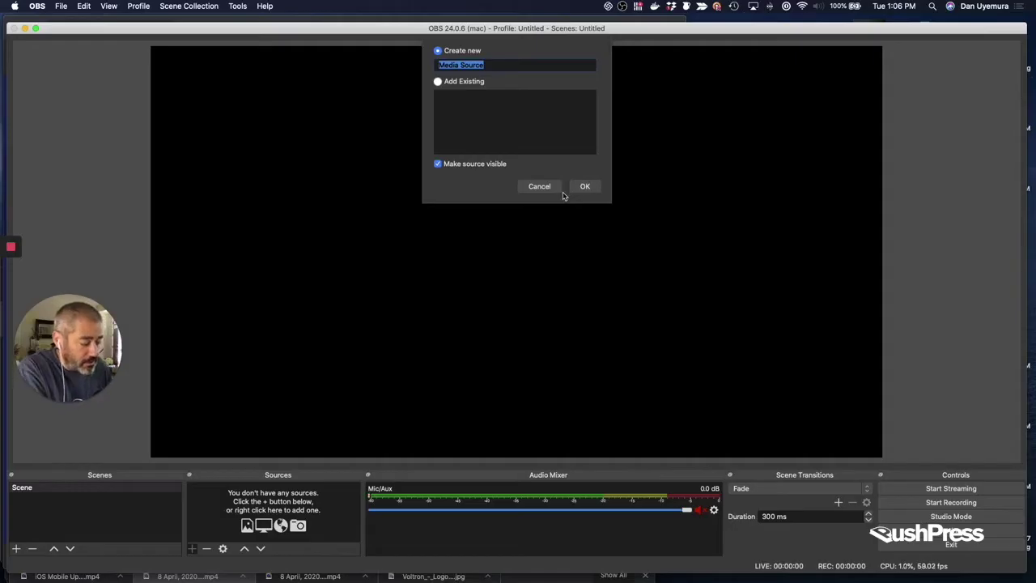
{"action": "type", "text": "Prerecoerde"}
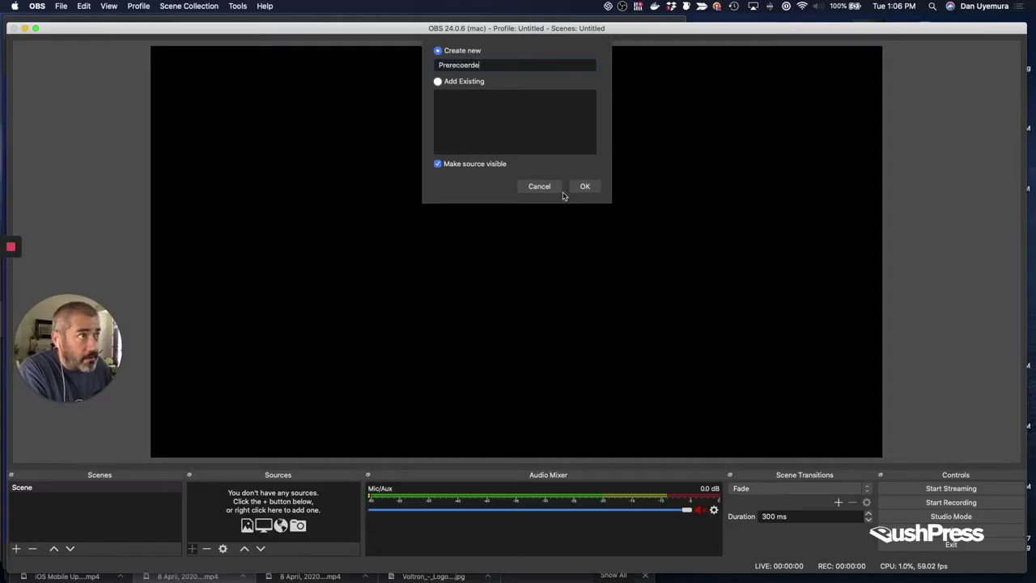
{"action": "key", "text": "BackSpace"}
{"action": "key", "text": "BackSpace"}
{"action": "key", "text": "BackSpace"}
{"action": "key", "text": "BackSpace"}
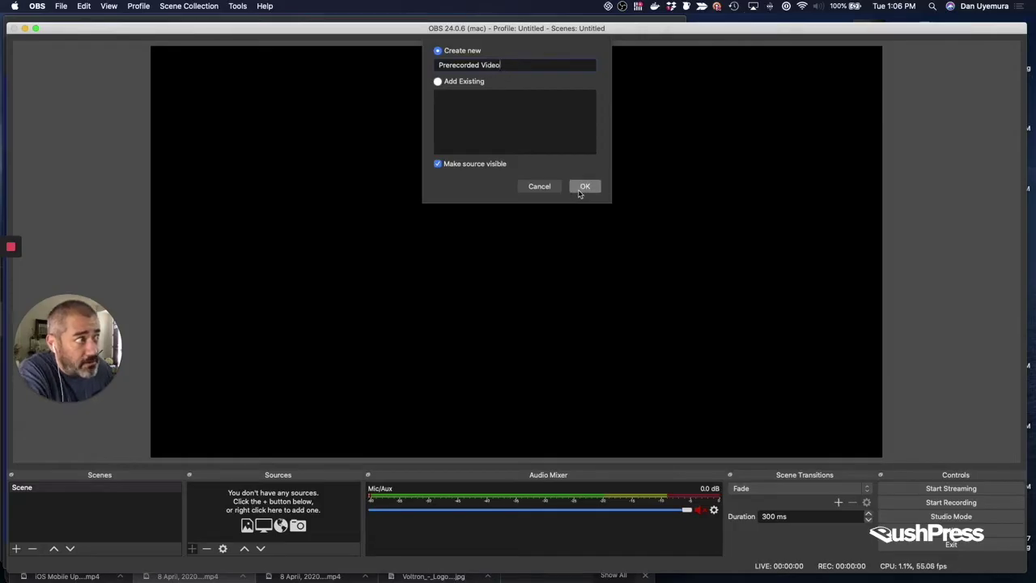
{"action": "left_click", "coordinate": [583, 188]}
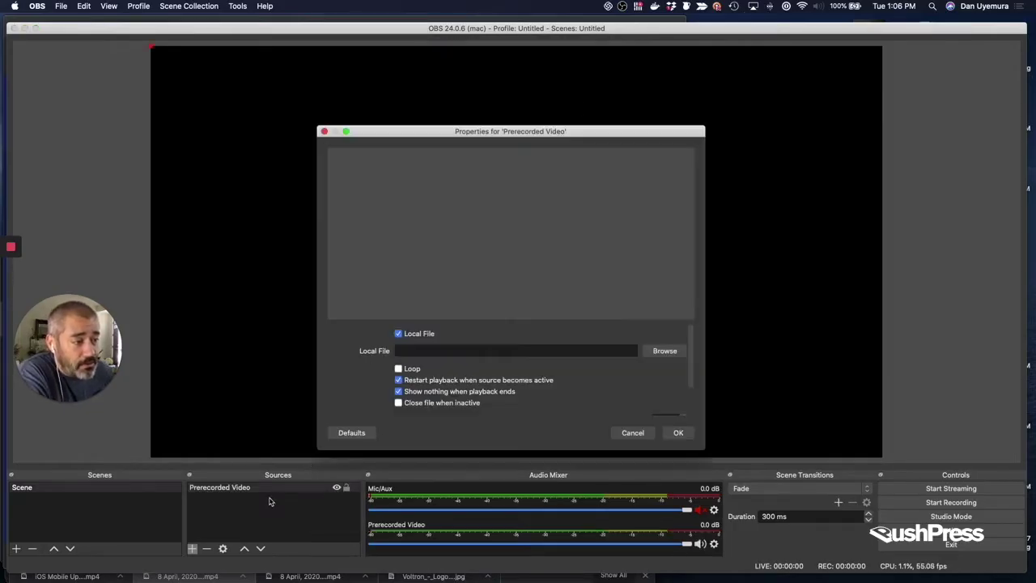
- Load 'talk to your community.MOV' as the source's video file and save its properties
{"action": "left_click", "coordinate": [660, 352]}
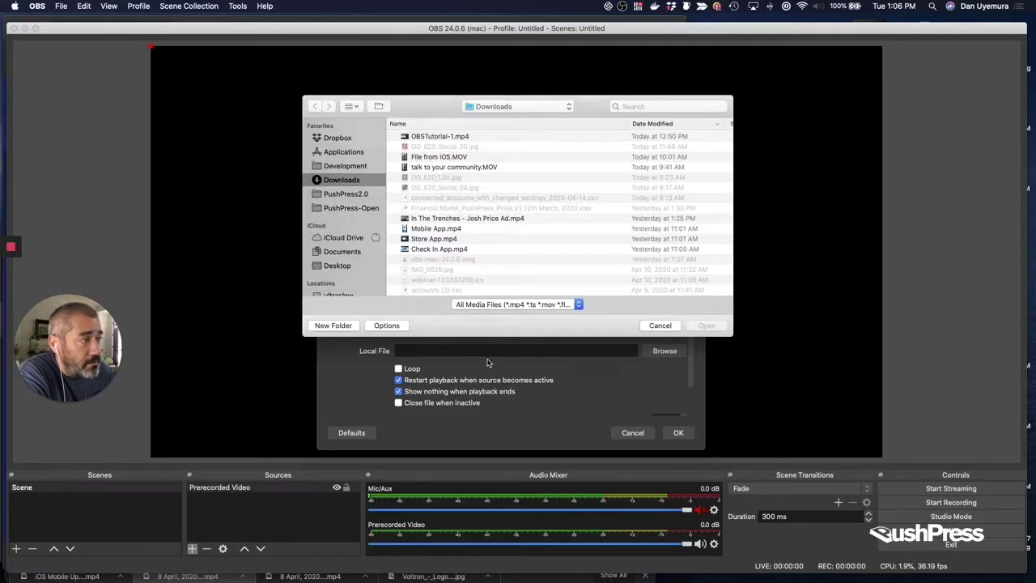
{"action": "left_click", "coordinate": [467, 168]}
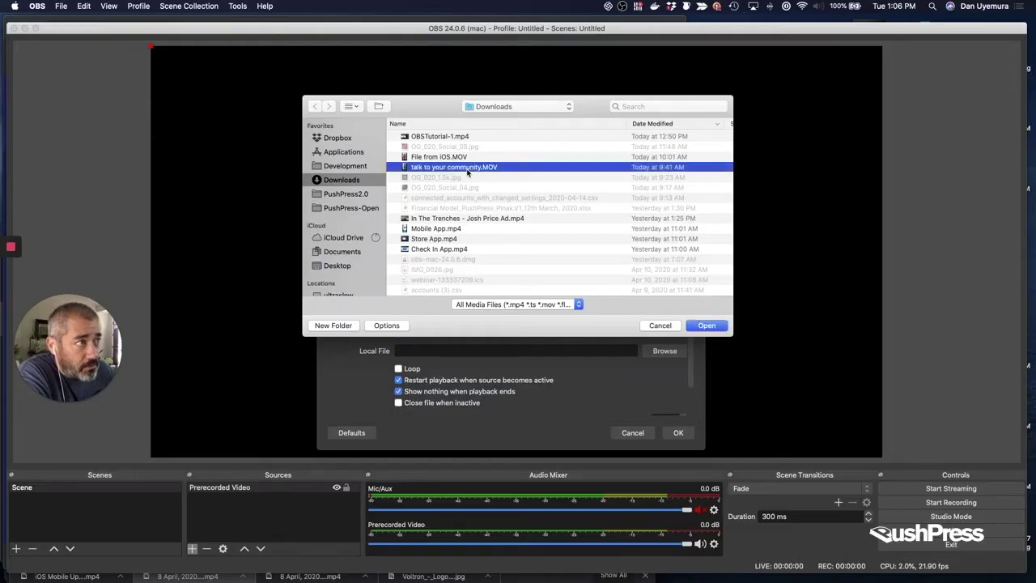
{"action": "left_click", "coordinate": [705, 326]}
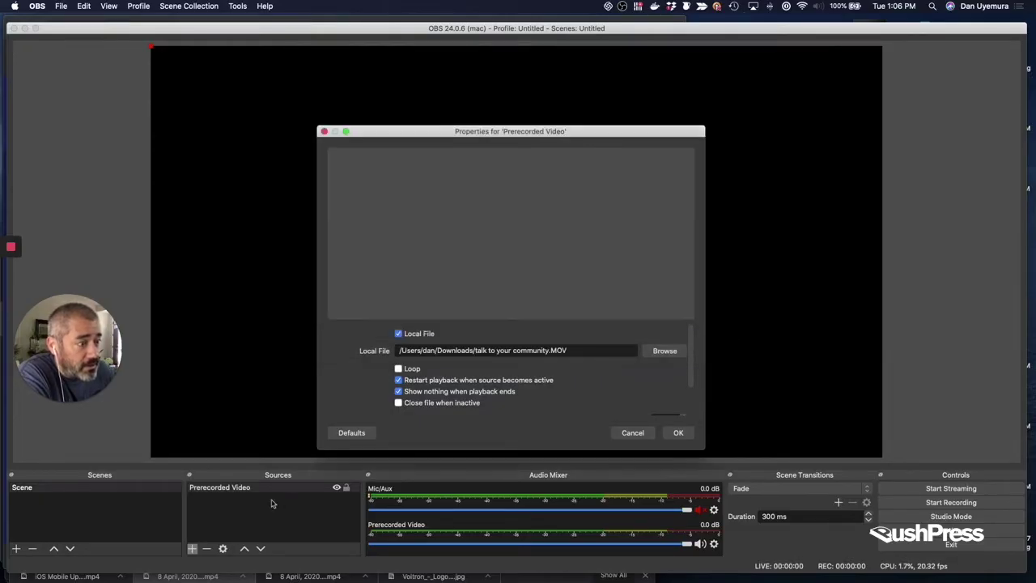
{"action": "left_click", "coordinate": [678, 432]}
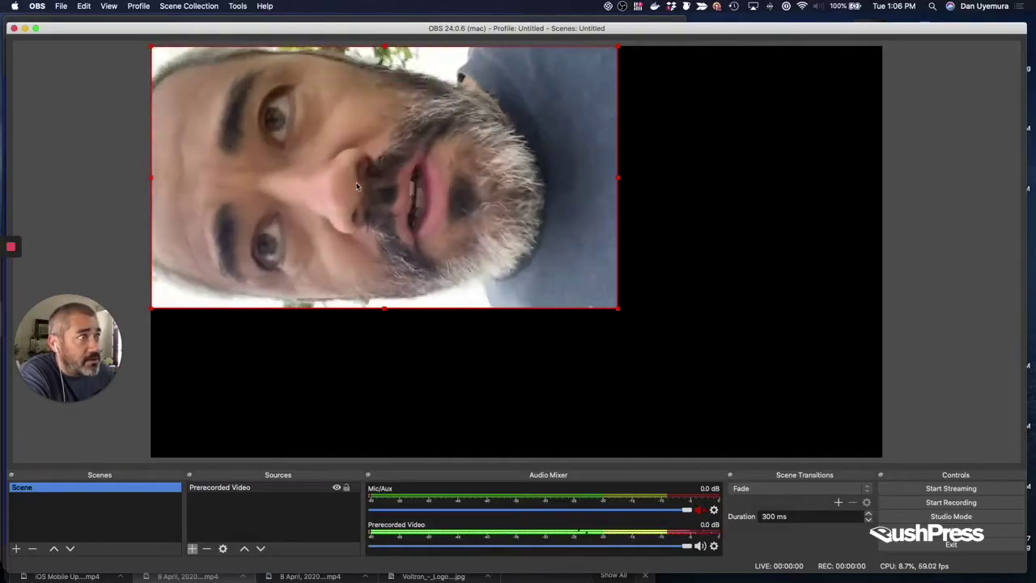
- Rotate the Prerecorded Video source 90° clockwise so it stands upright in portrait
{"action": "left_click", "coordinate": [85, 7]}
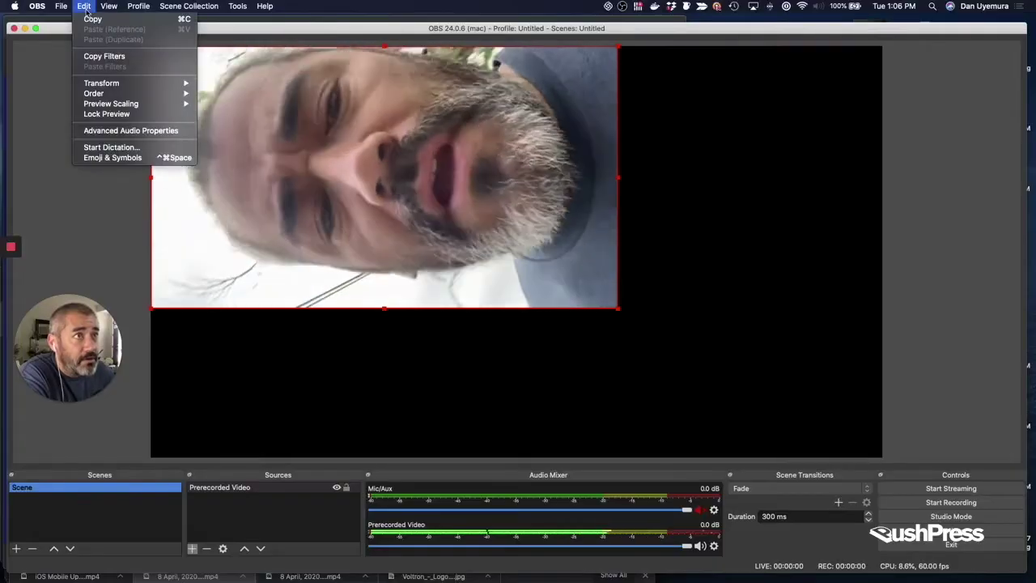
{"action": "mouse_move", "coordinate": [122, 84]}
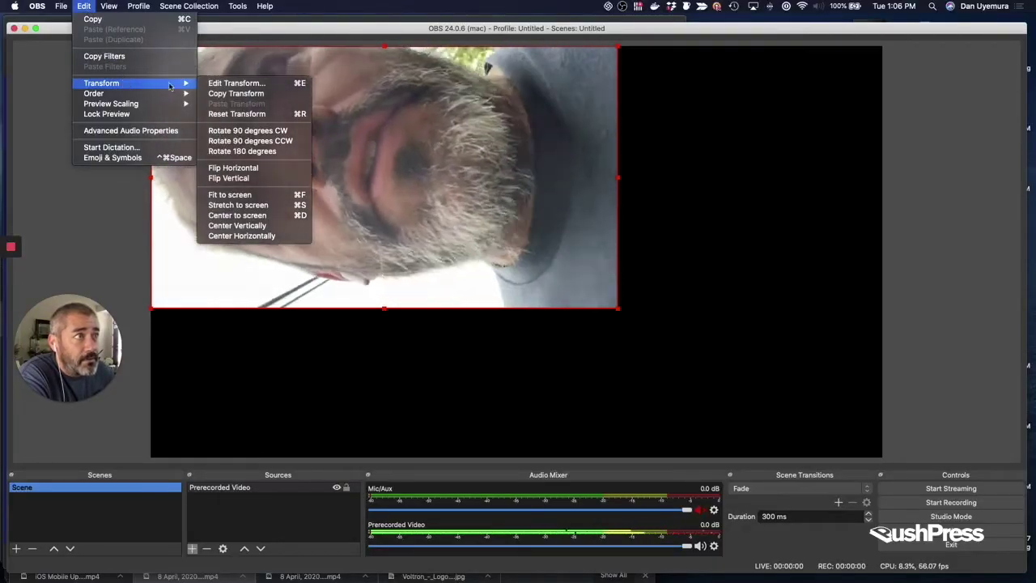
{"action": "left_click", "coordinate": [265, 133]}
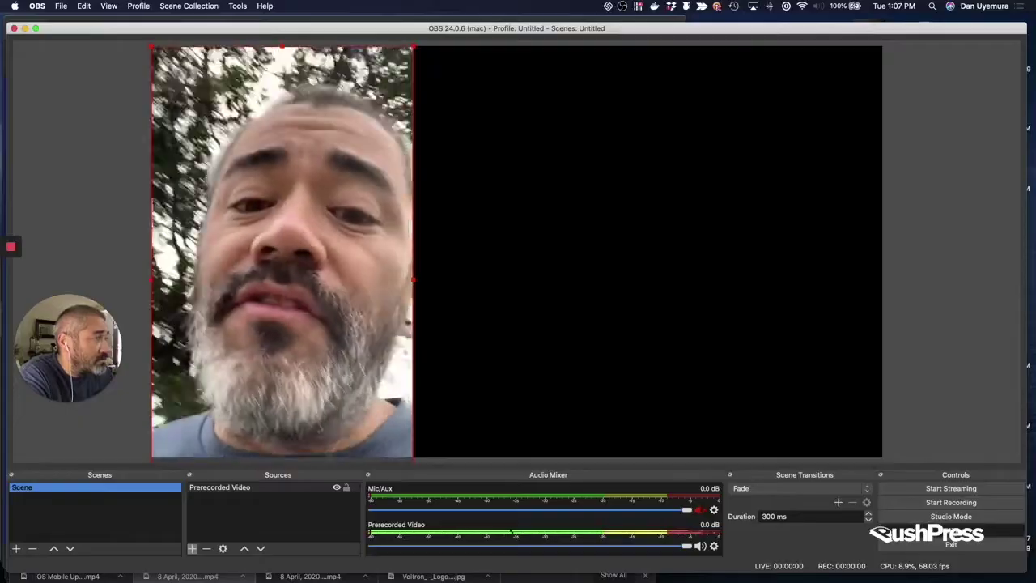
{"action": "left_click", "coordinate": [951, 530]}
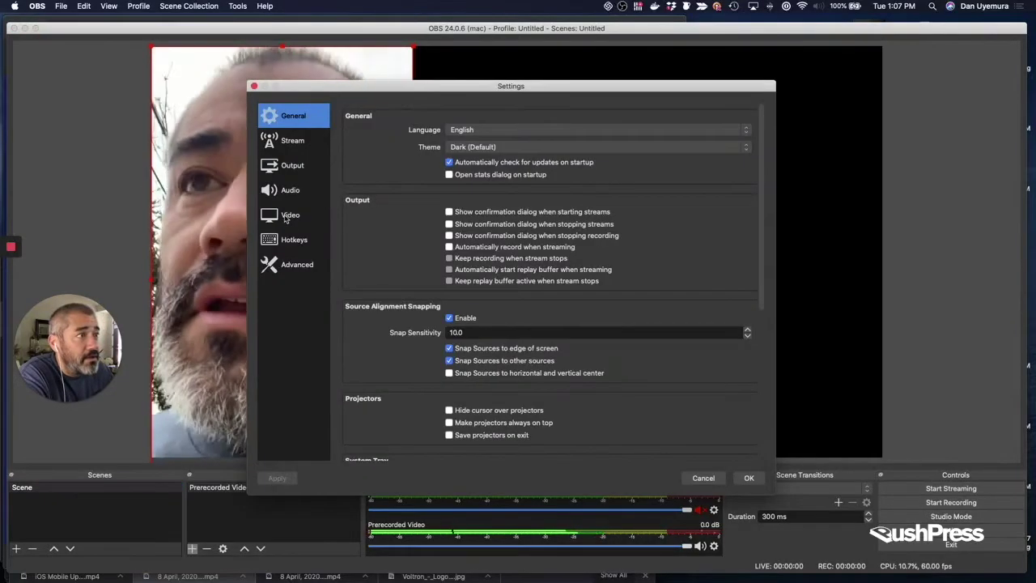
- Review the Video settings: base canvas 3008x1692, output 1504x846, left unchanged
{"action": "left_click", "coordinate": [288, 216]}
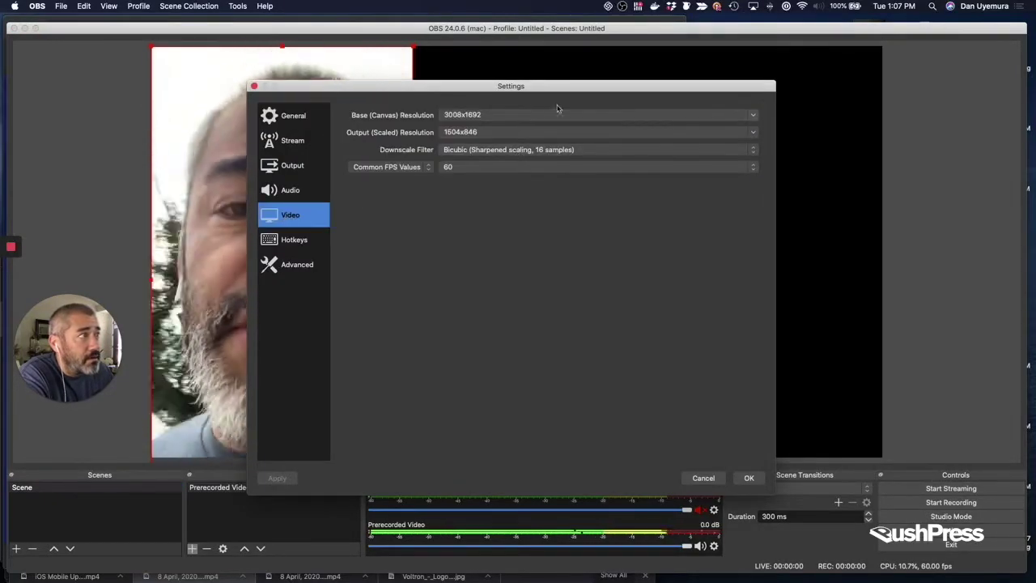
{"action": "left_click_drag", "start_coordinate": [693, 87], "coordinate": [876, 70]}
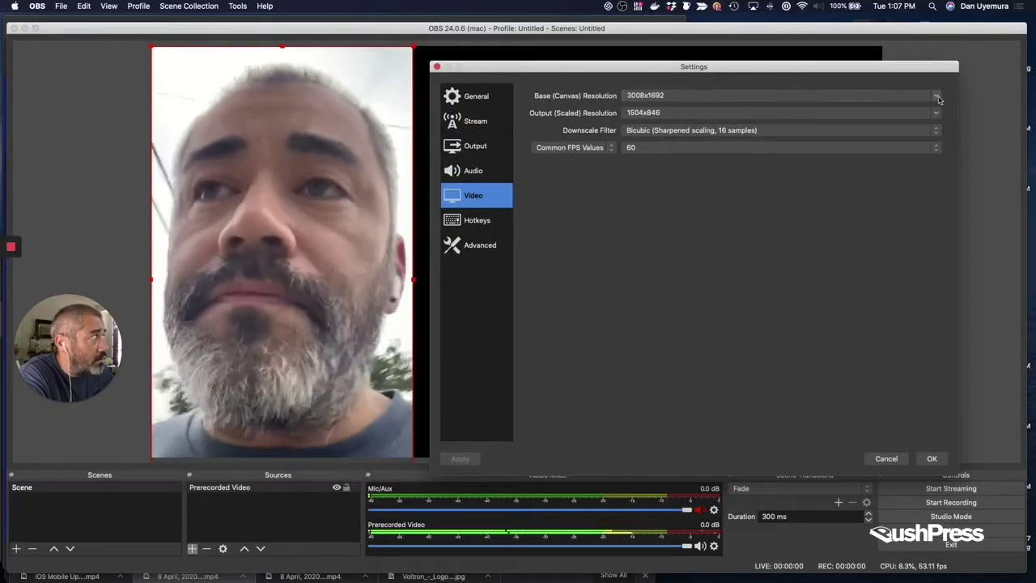
{"action": "left_click", "coordinate": [938, 98]}
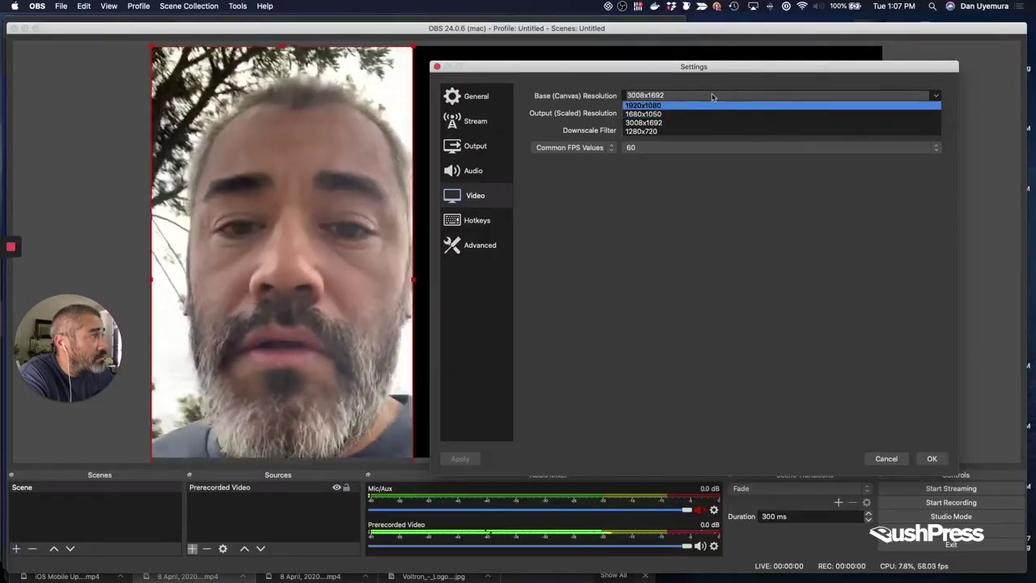
{"action": "left_click", "coordinate": [572, 74]}
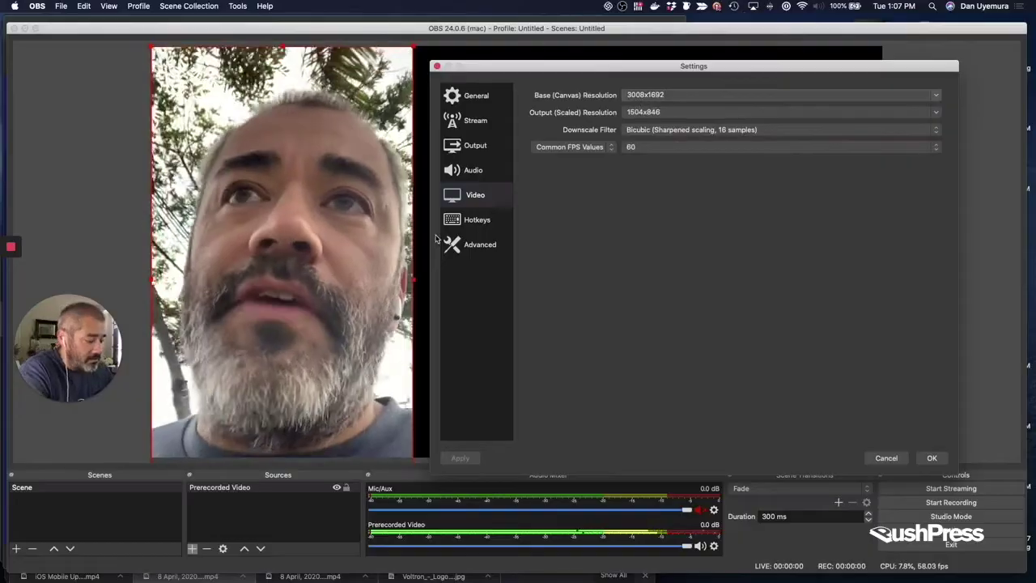
- Search 'resolution of iphone 11' and select the 1792 figure from its 1792-by-828 answer
{"action": "key", "text": "super+Tab"}
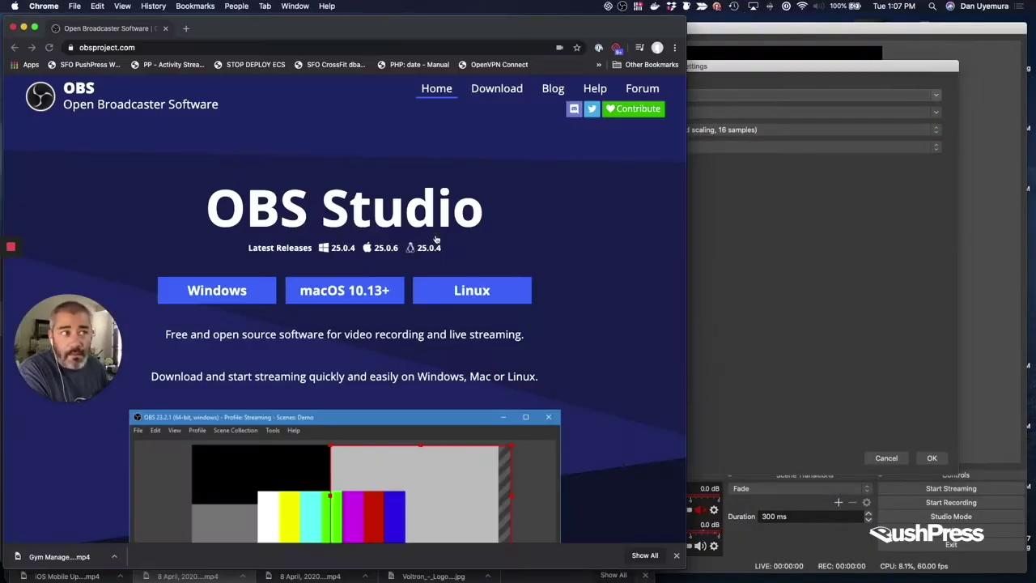
{"action": "key", "text": "super+t"}
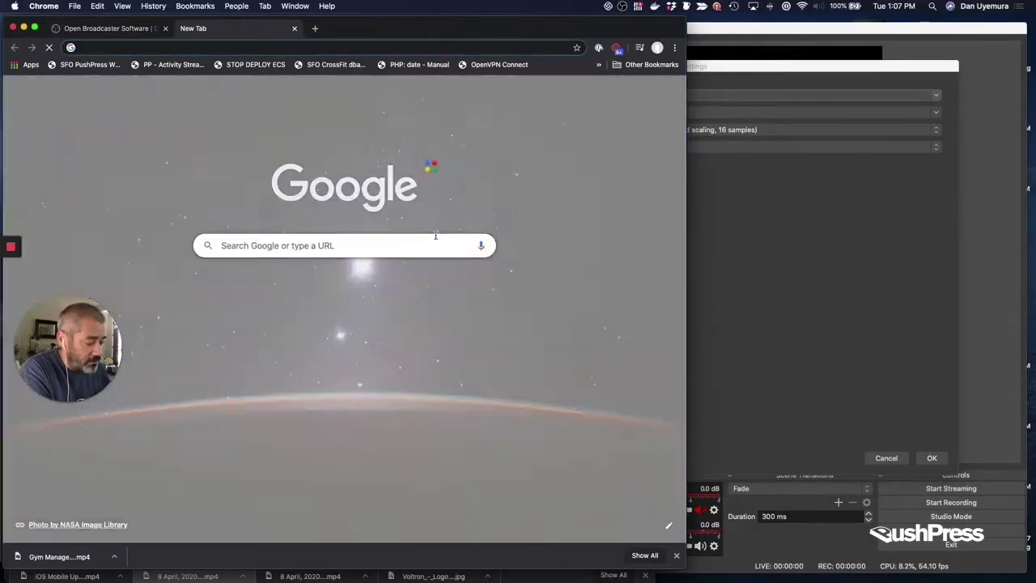
{"action": "type", "text": "resolution o"}
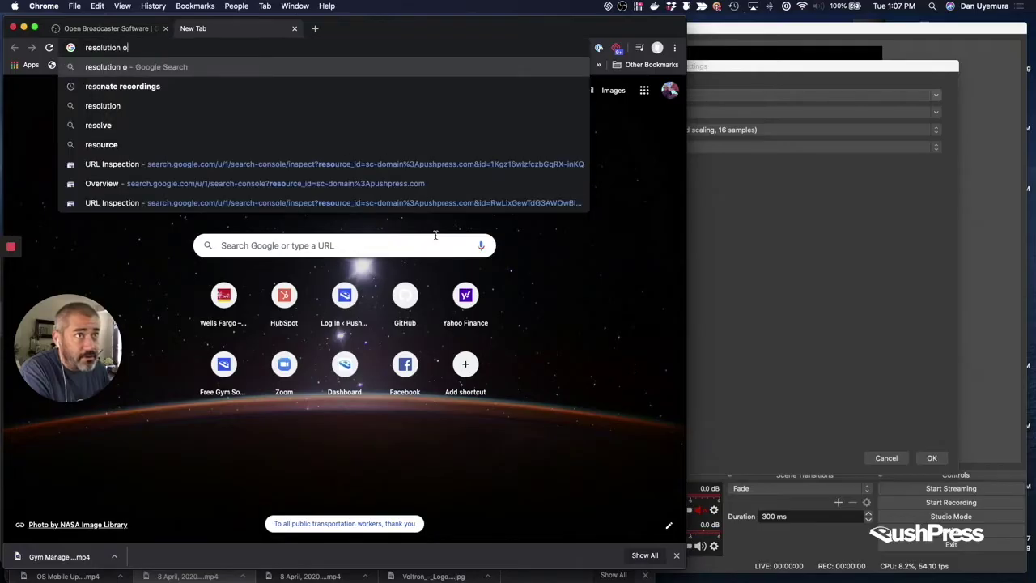
{"action": "type", "text": "f a"}
{"action": "key", "text": "BackSpace"}
{"action": "type", "text": "iphone 11"}
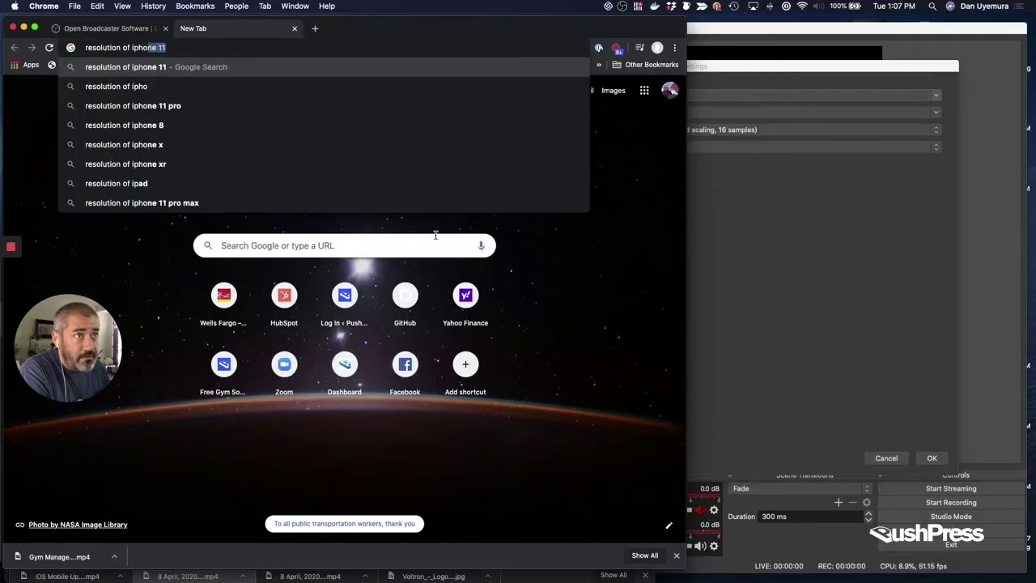
{"action": "key", "text": "Return"}
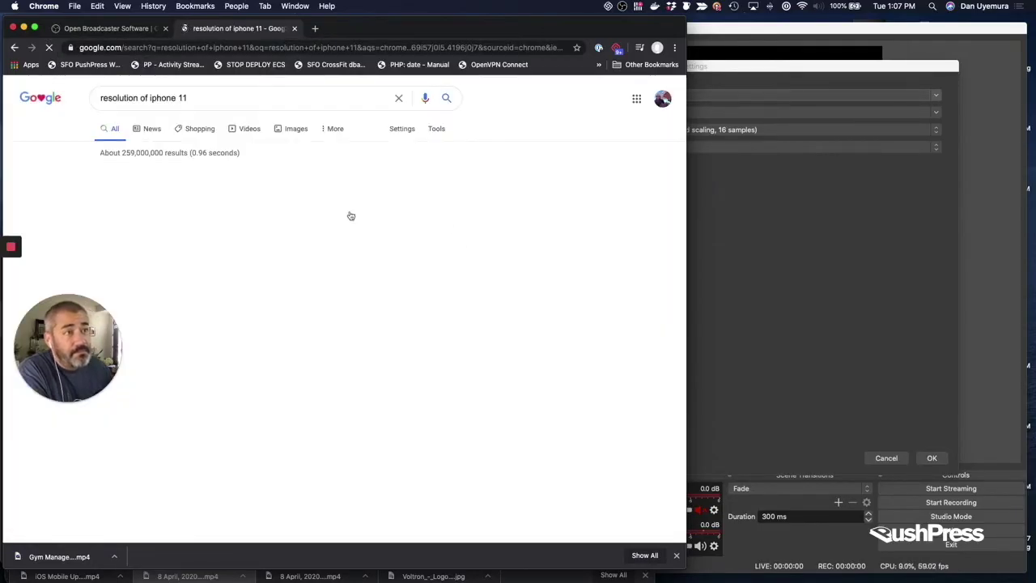
{"action": "scroll", "coordinate": [299, 256], "scroll_direction": "down", "scroll_amount": 2}
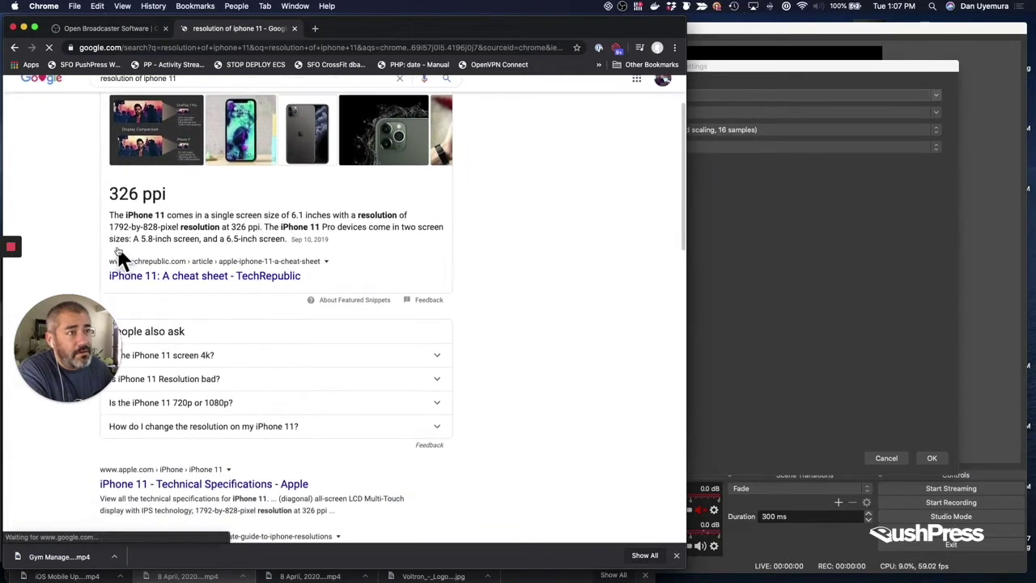
{"action": "double_click", "coordinate": [118, 227]}
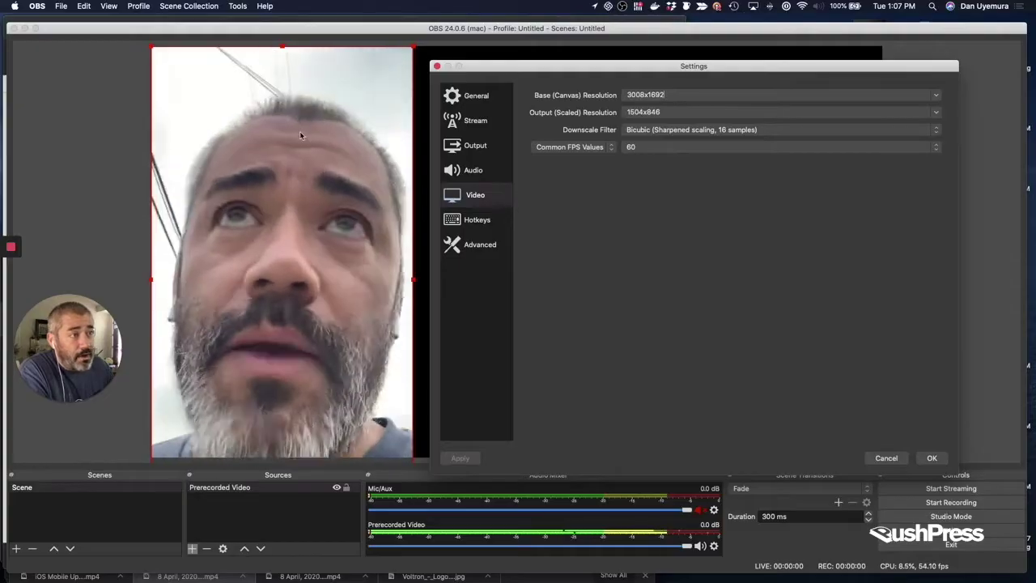
- Set the base canvas resolution to 828x1792 and apply it
{"action": "double_click", "coordinate": [663, 94]}
{"action": "left_click_drag", "start_coordinate": [662, 95], "coordinate": [679, 94]}
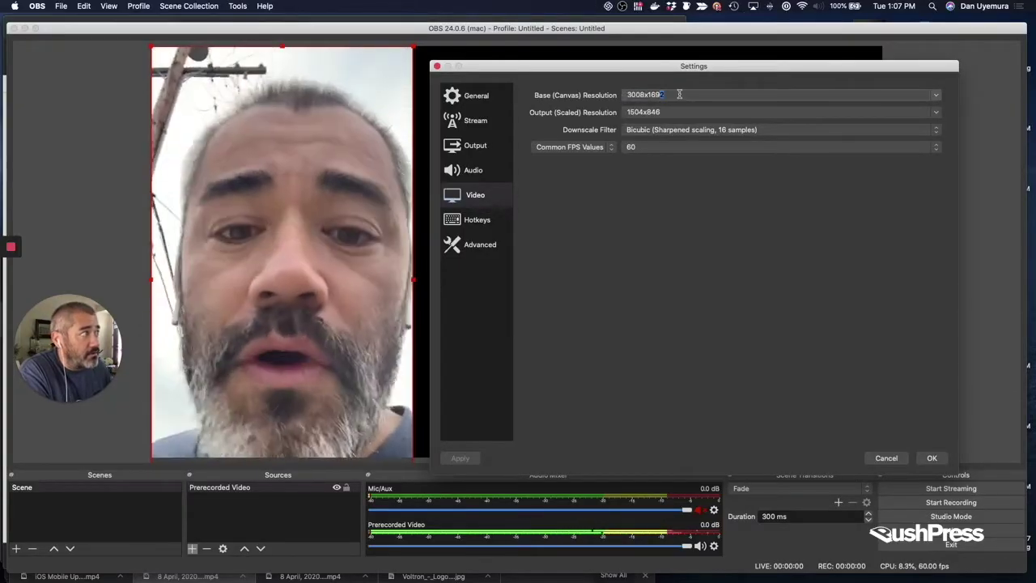
{"action": "key", "text": "BackSpace"}
{"action": "key", "text": "BackSpace"}
{"action": "key", "text": "BackSpace"}
{"action": "key", "text": "BackSpace"}
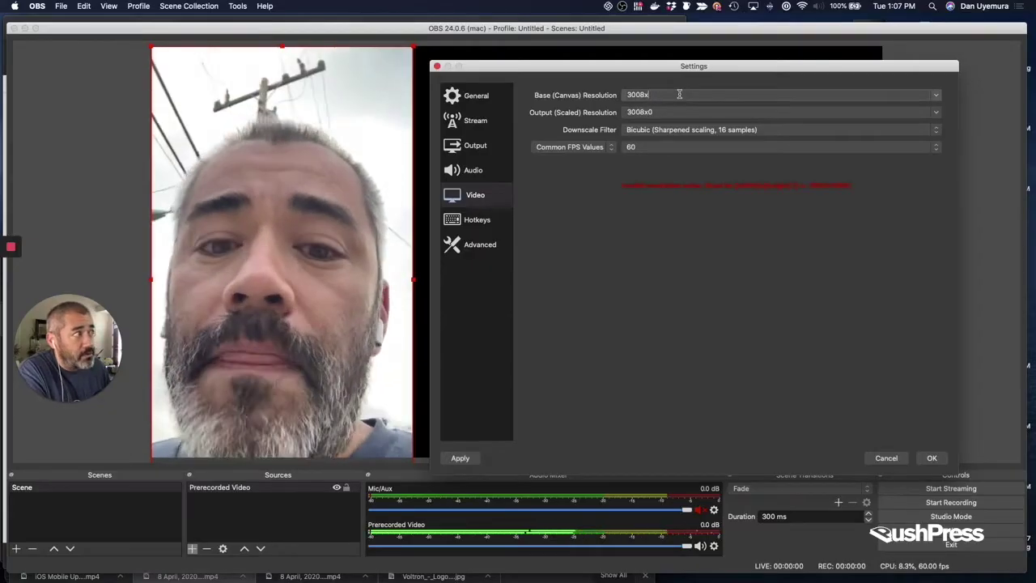
{"action": "key", "text": "super+Tab"}
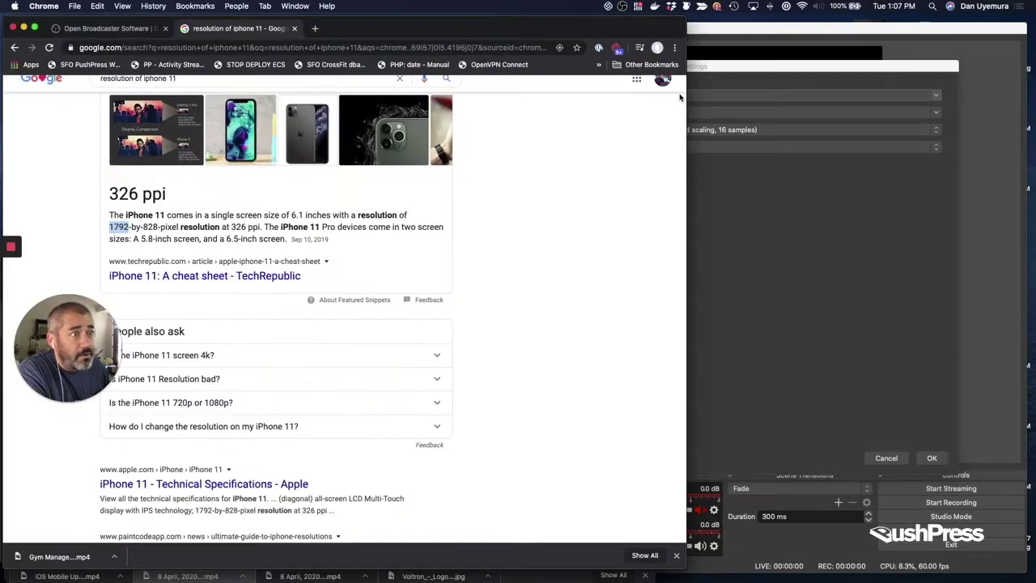
{"action": "key", "text": "super+Tab"}
{"action": "type", "text": "1792"}
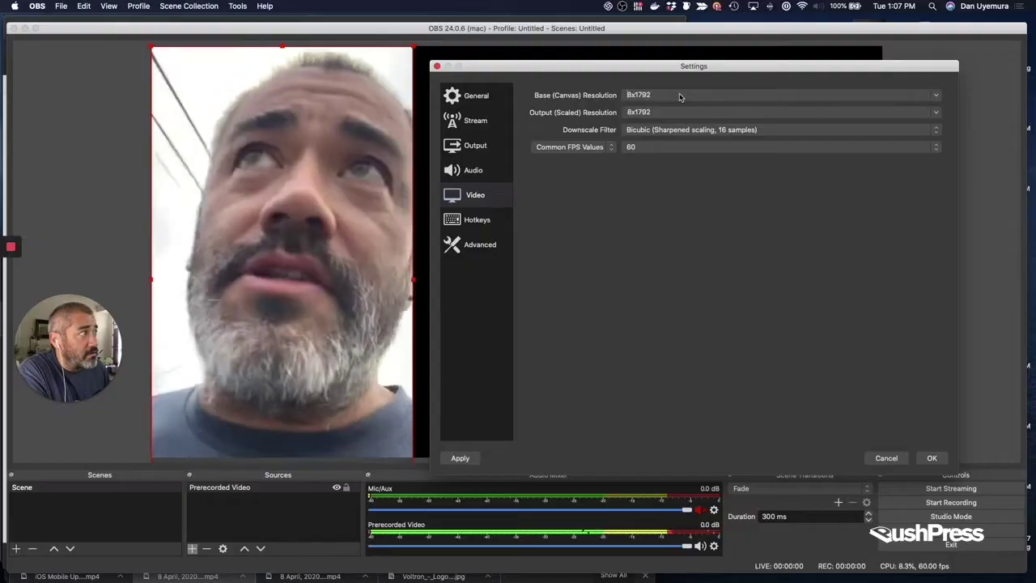
{"action": "type", "text": "828"}
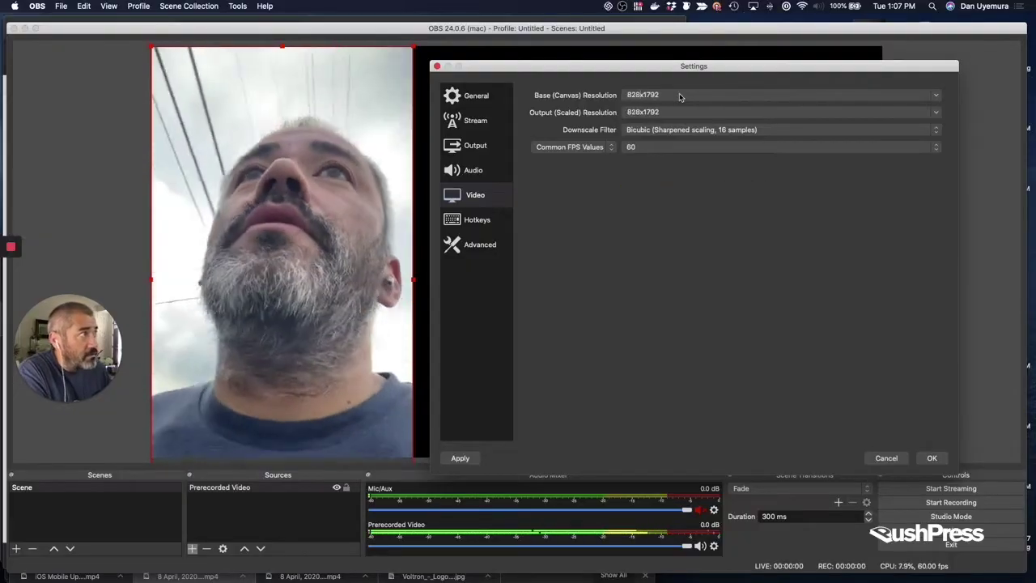
{"action": "left_click", "coordinate": [932, 457]}
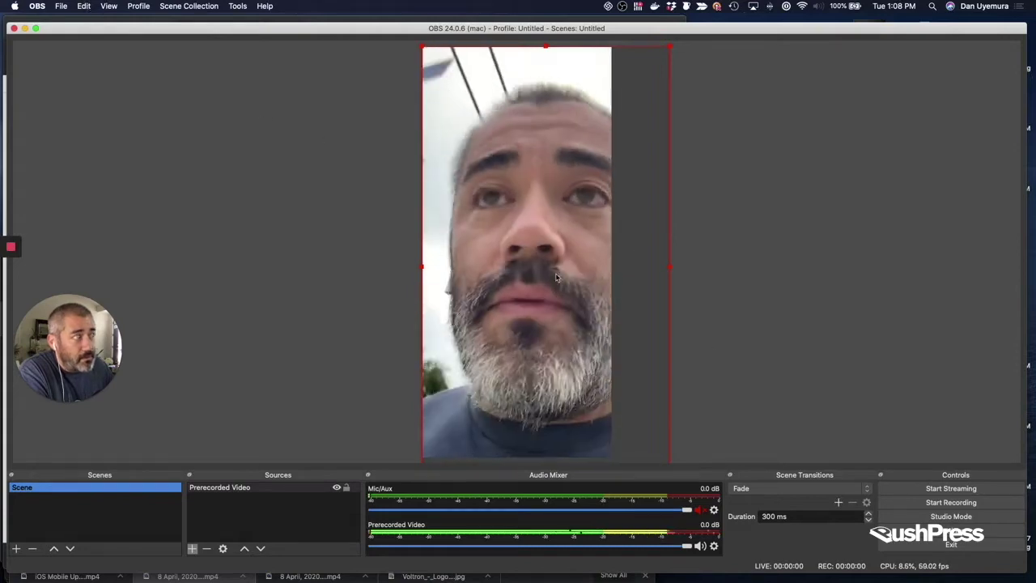
- Set the output (scaled) resolution to 1028x1792 and save the Video settings
{"action": "left_click", "coordinate": [952, 531]}
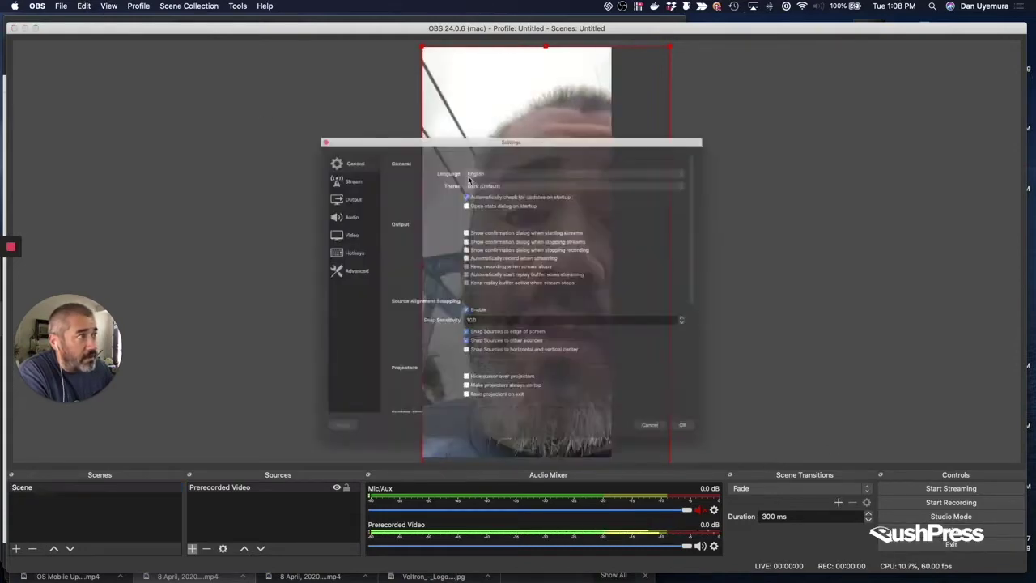
{"action": "left_click", "coordinate": [290, 215]}
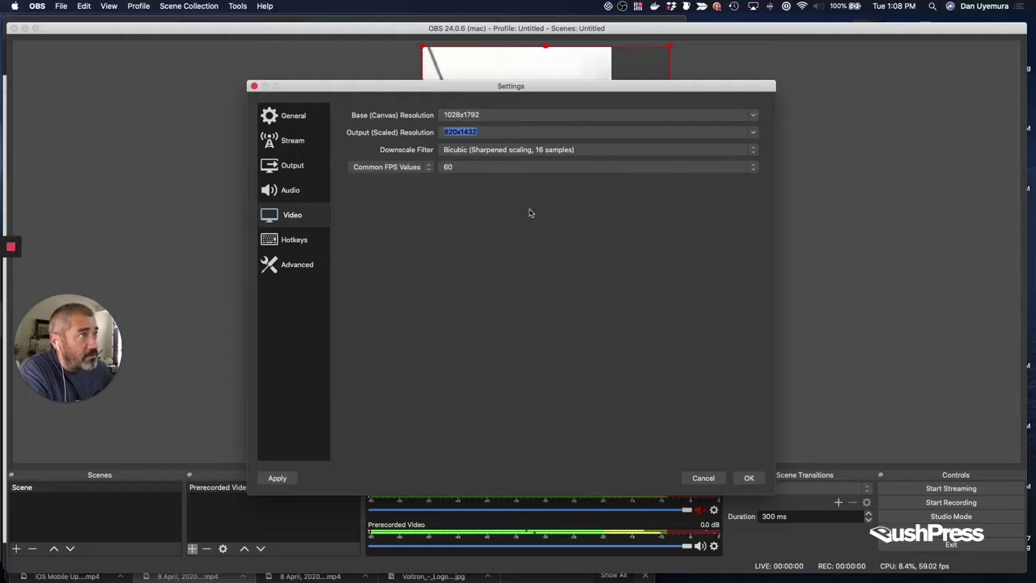
{"action": "double_click", "coordinate": [458, 132]}
{"action": "type", "text": "1028x1792"}
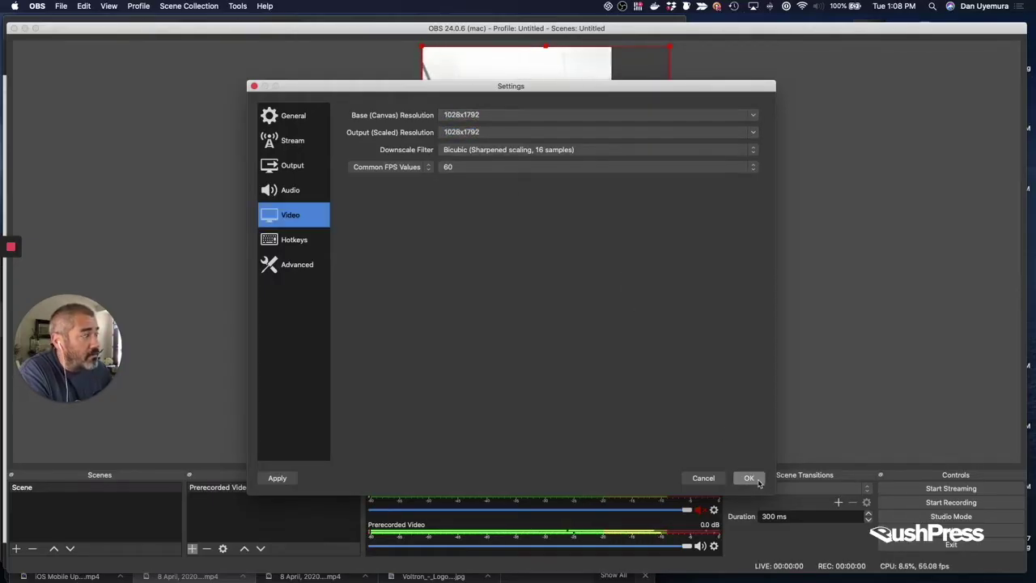
{"action": "left_click", "coordinate": [749, 478]}
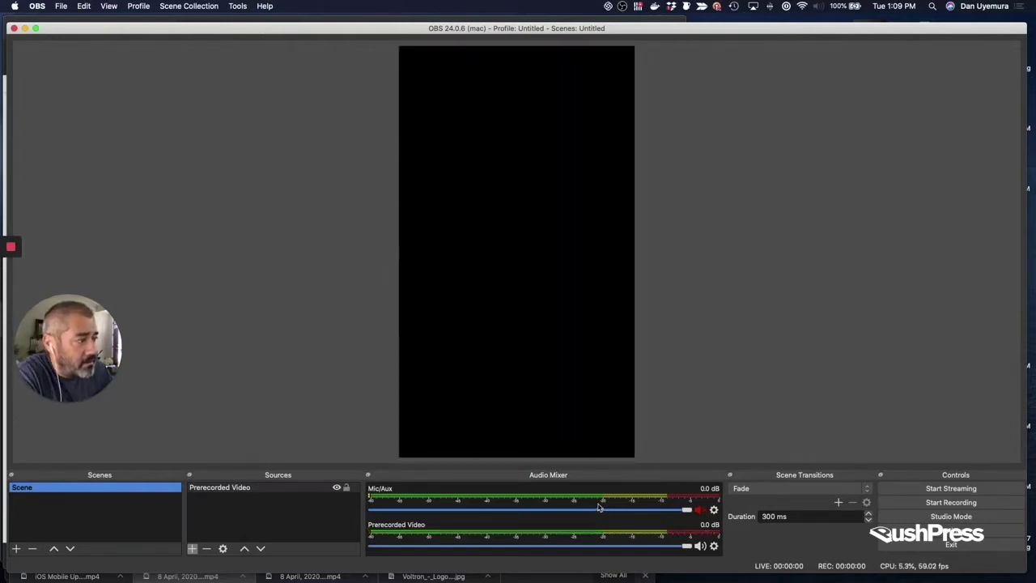
- Check Mic/Aux monitoring in Advanced Audio Properties without changes, then unmute Mic/Aux
{"action": "right_click", "coordinate": [598, 508]}
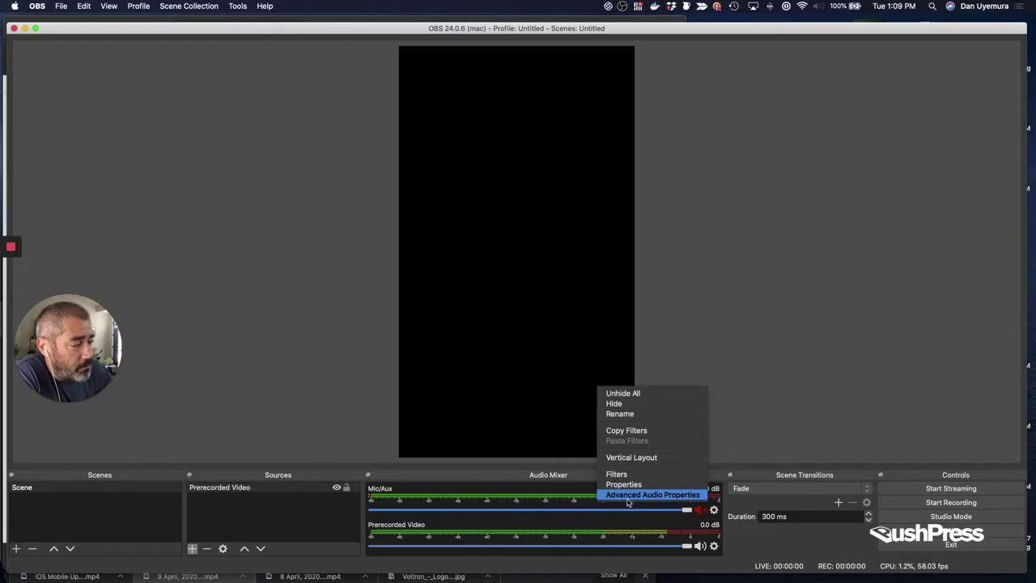
{"action": "left_click", "coordinate": [638, 496]}
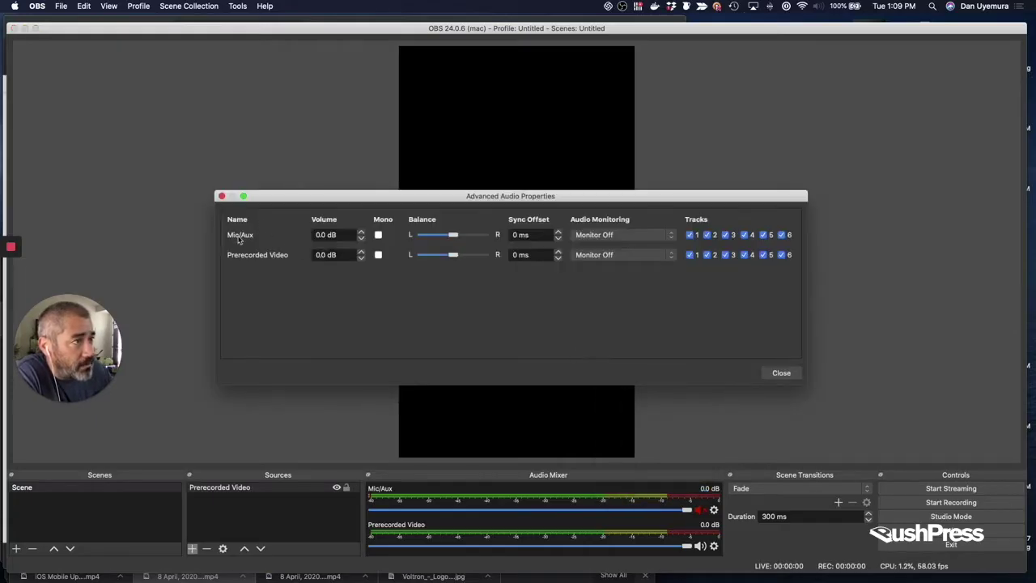
{"action": "left_click", "coordinate": [611, 236]}
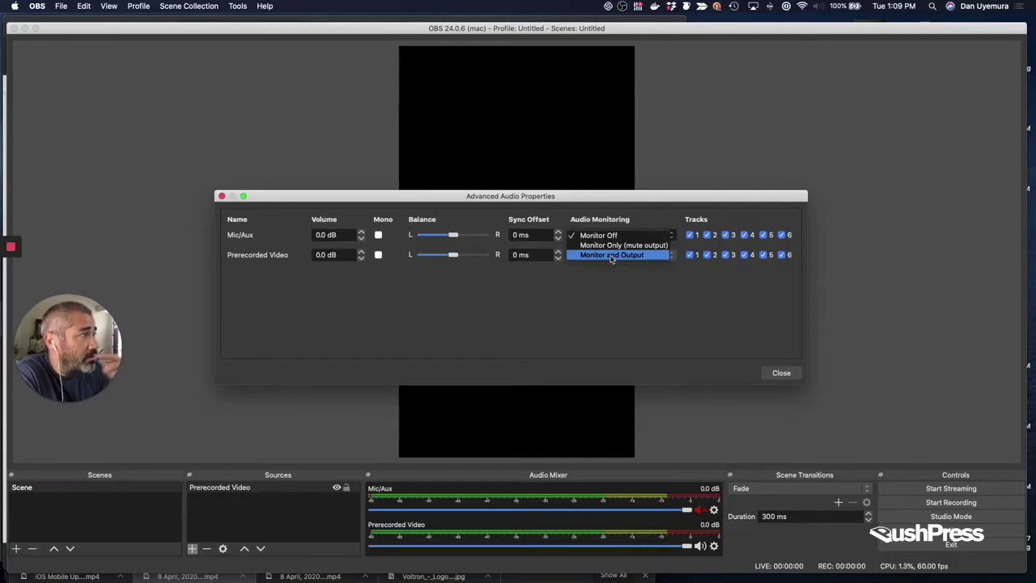
{"action": "left_click", "coordinate": [783, 377]}
{"action": "left_click", "coordinate": [780, 375]}
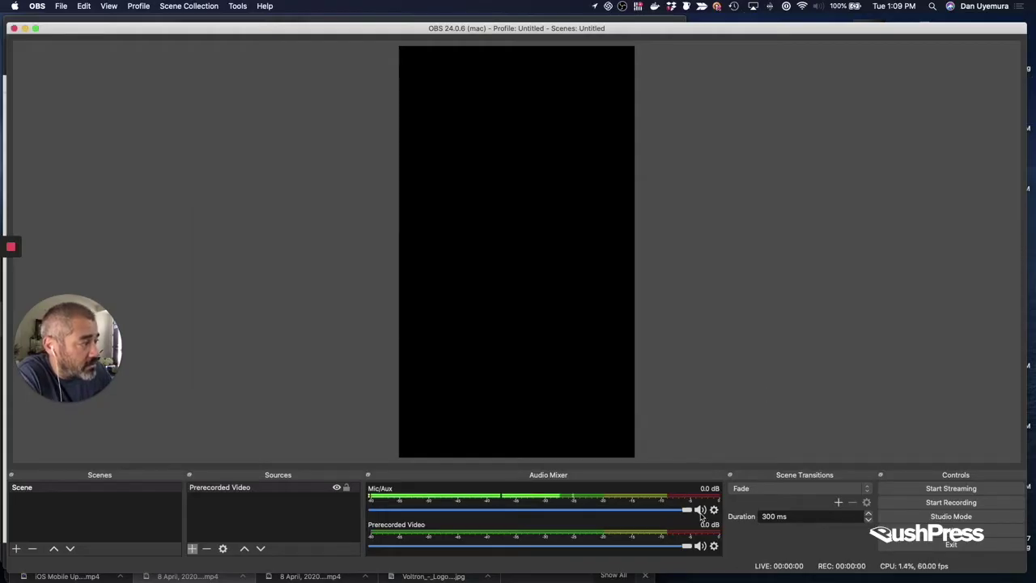
{"action": "left_click", "coordinate": [701, 513]}
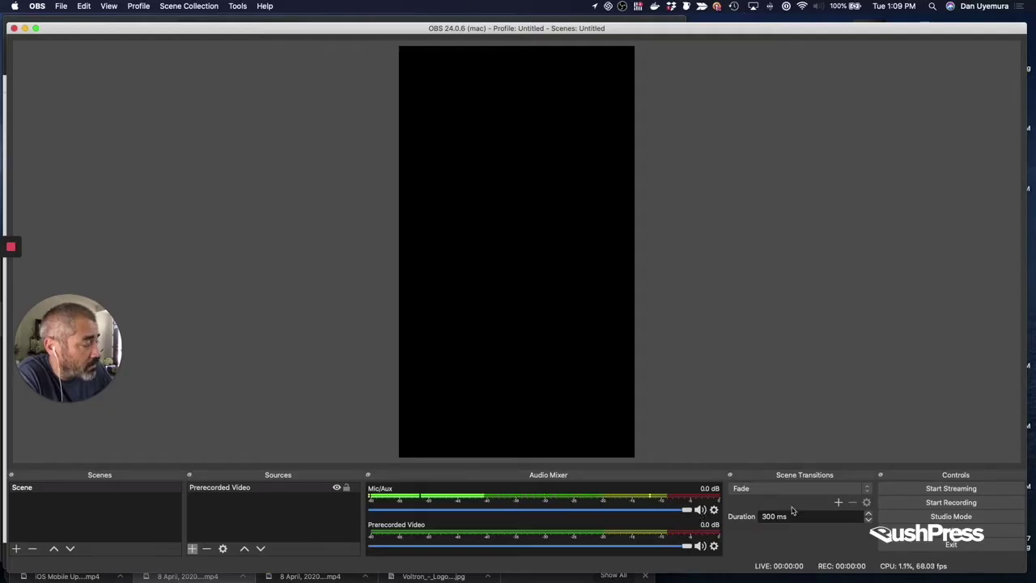
- Set the stream service to Facebook Live and follow the Stream Key link to Facebook
{"action": "key", "text": "super+comma"}
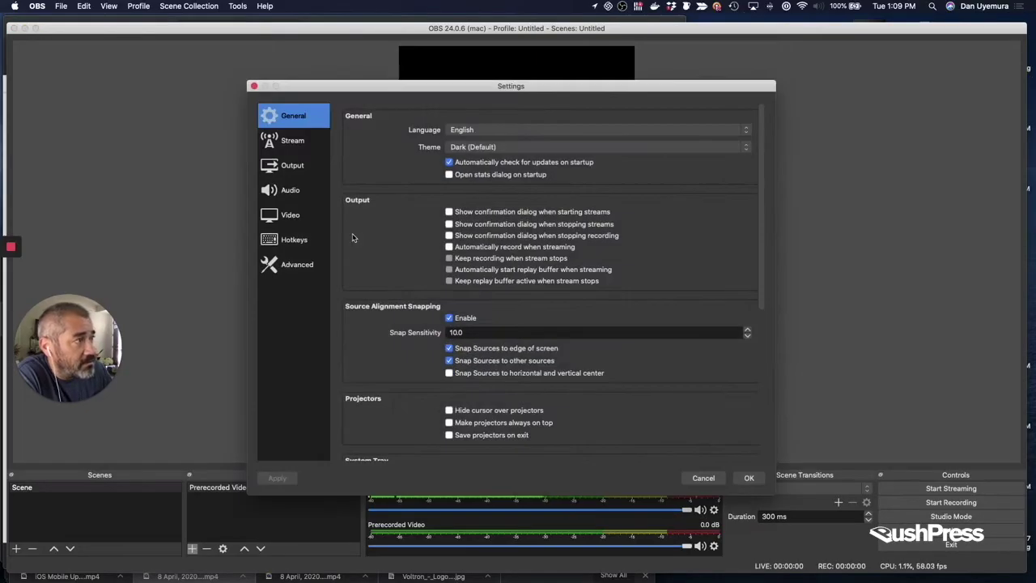
{"action": "left_click", "coordinate": [301, 142]}
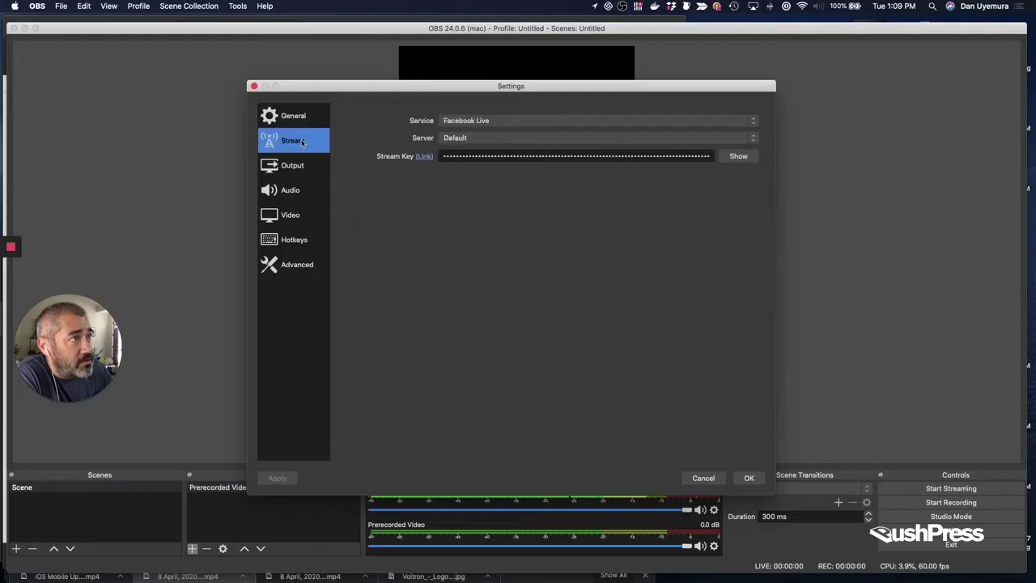
{"action": "left_click", "coordinate": [506, 123]}
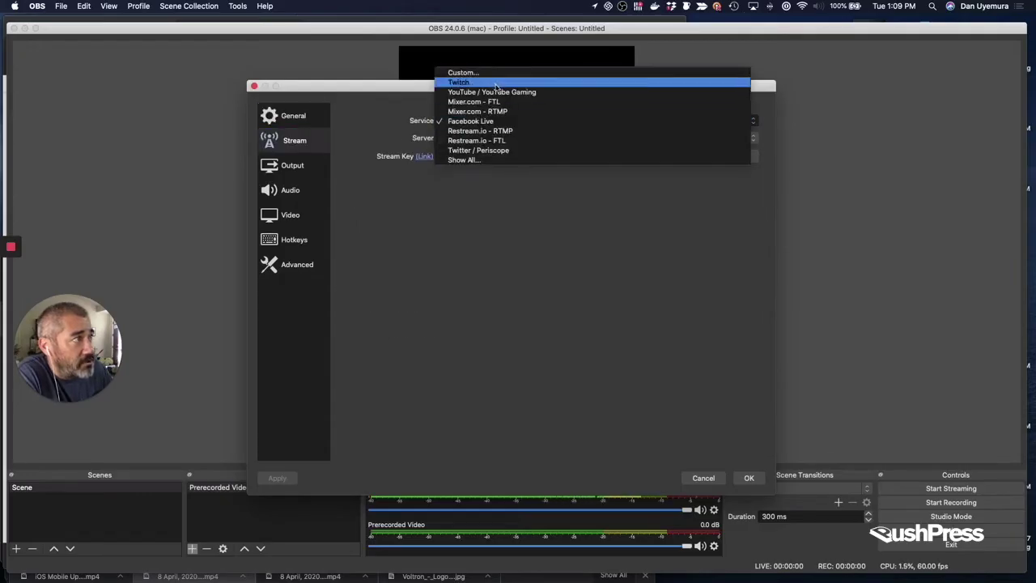
{"action": "left_click", "coordinate": [513, 123]}
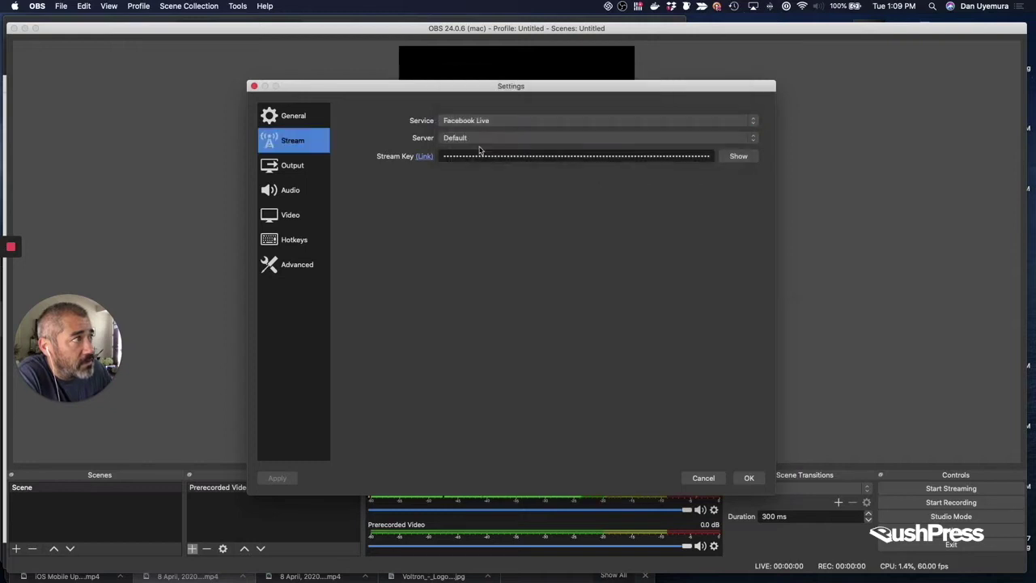
{"action": "left_click", "coordinate": [425, 157]}
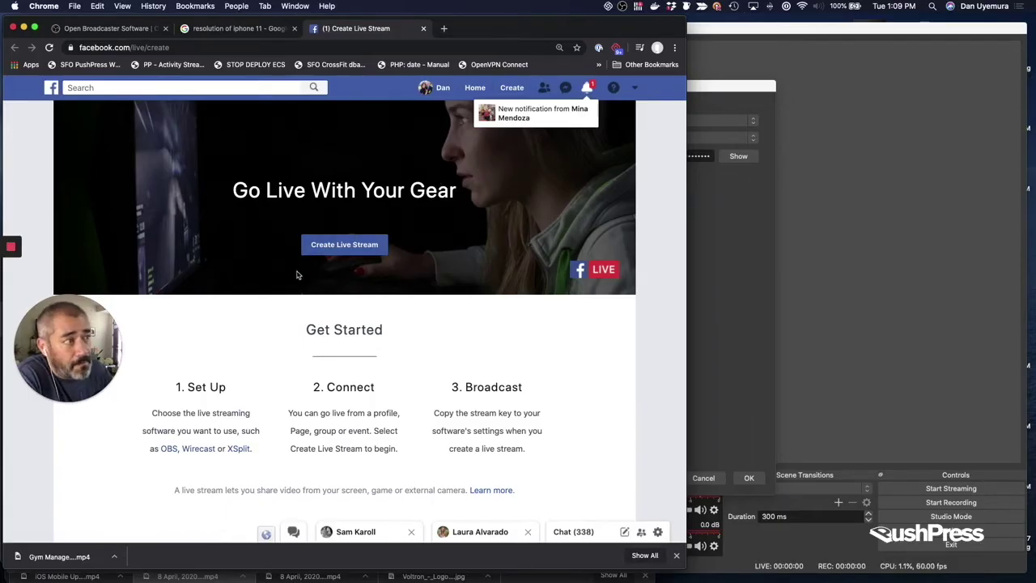
- Create a new Facebook live stream, copy its stream key, and return to OBS
{"action": "left_click", "coordinate": [331, 246]}
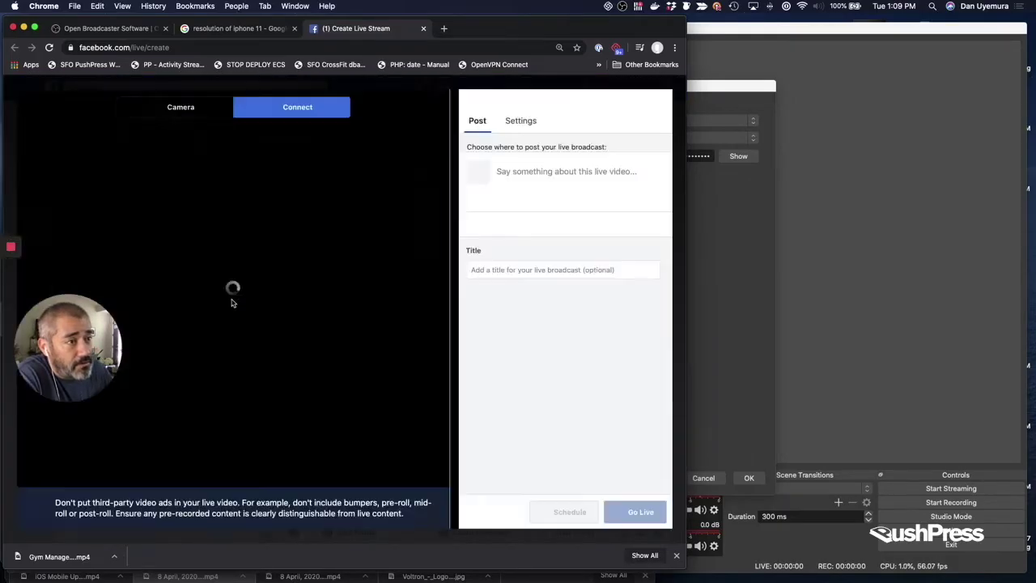
{"action": "left_click_drag", "start_coordinate": [69, 351], "coordinate": [74, 214]}
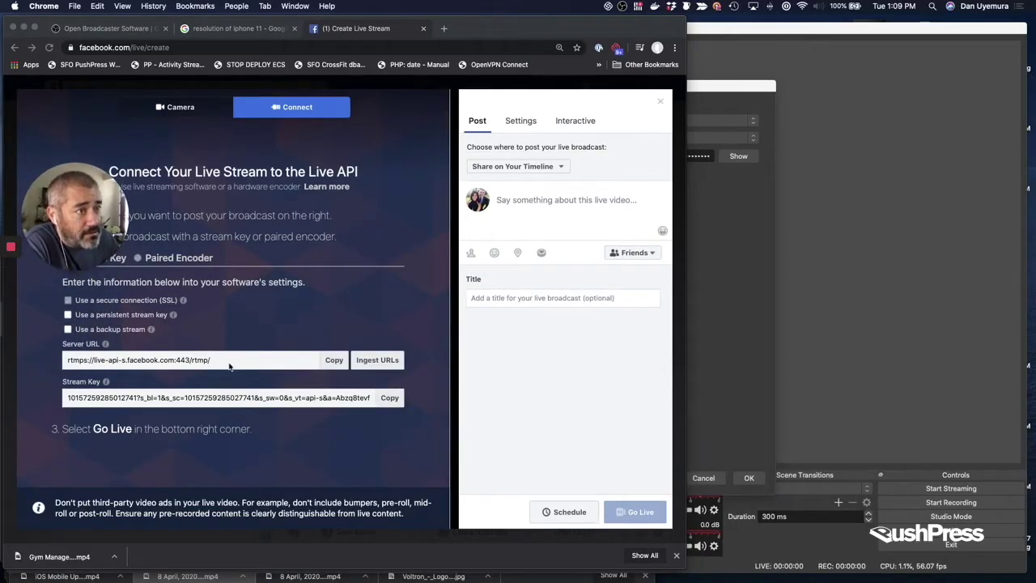
{"action": "left_click", "coordinate": [390, 407]}
{"action": "left_click", "coordinate": [390, 405]}
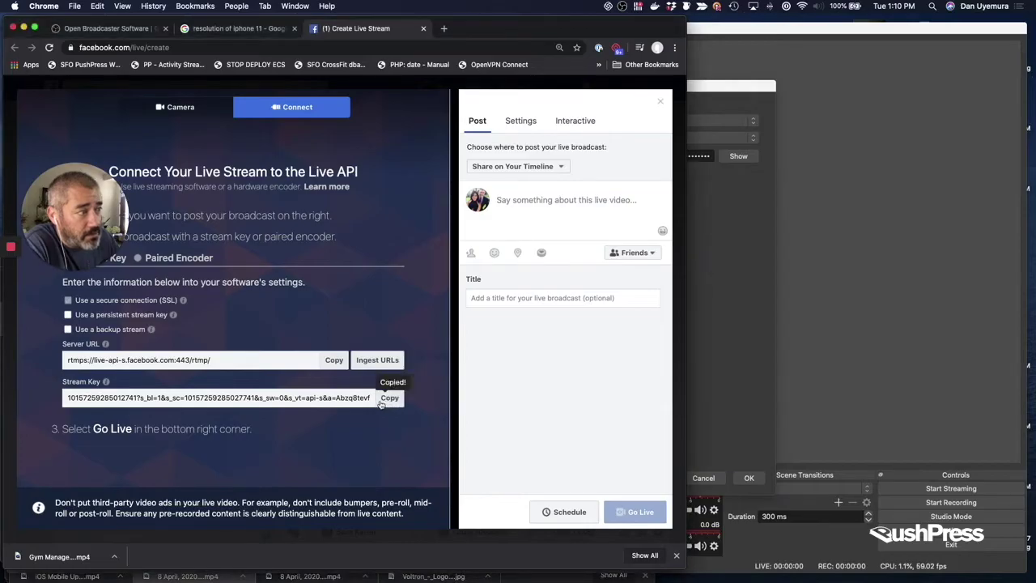
{"action": "left_click", "coordinate": [752, 333]}
- Paste the new Facebook stream key over the old one, save, and return to Facebook Live
{"action": "left_click", "coordinate": [586, 155], "text": "shift"}
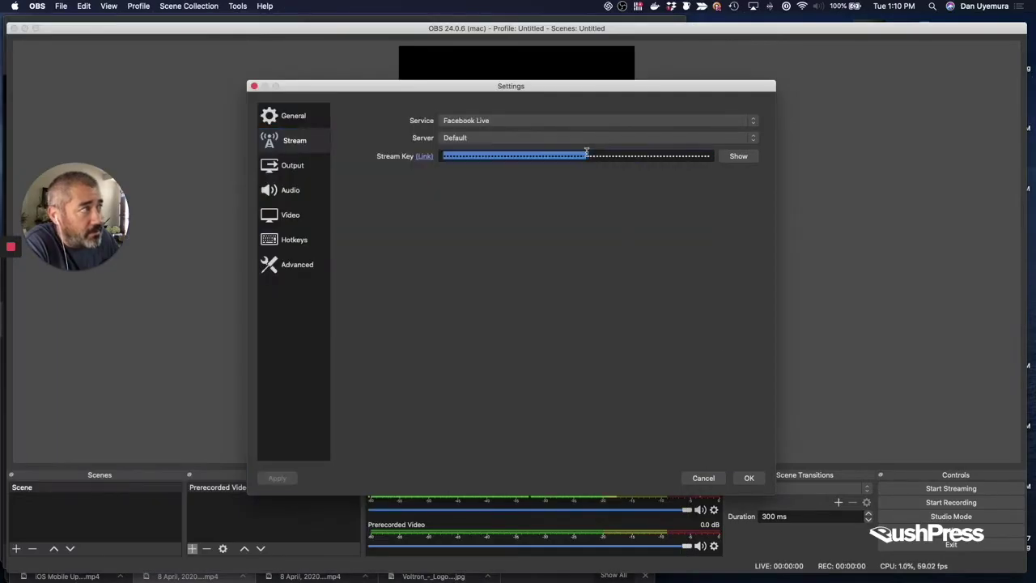
{"action": "key", "text": "super+a"}
{"action": "key", "text": "BackSpace"}
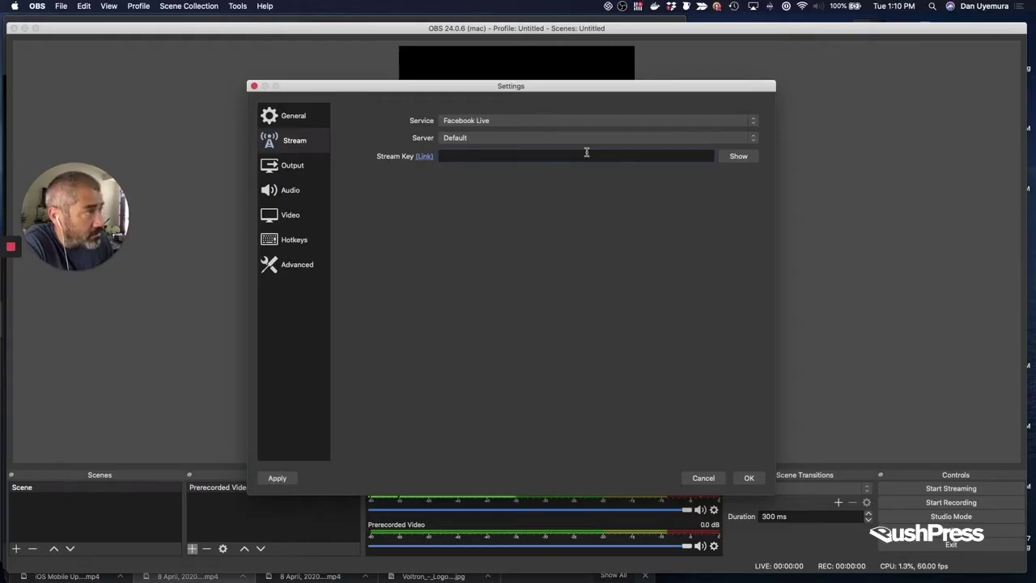
{"action": "key", "text": "super+v"}
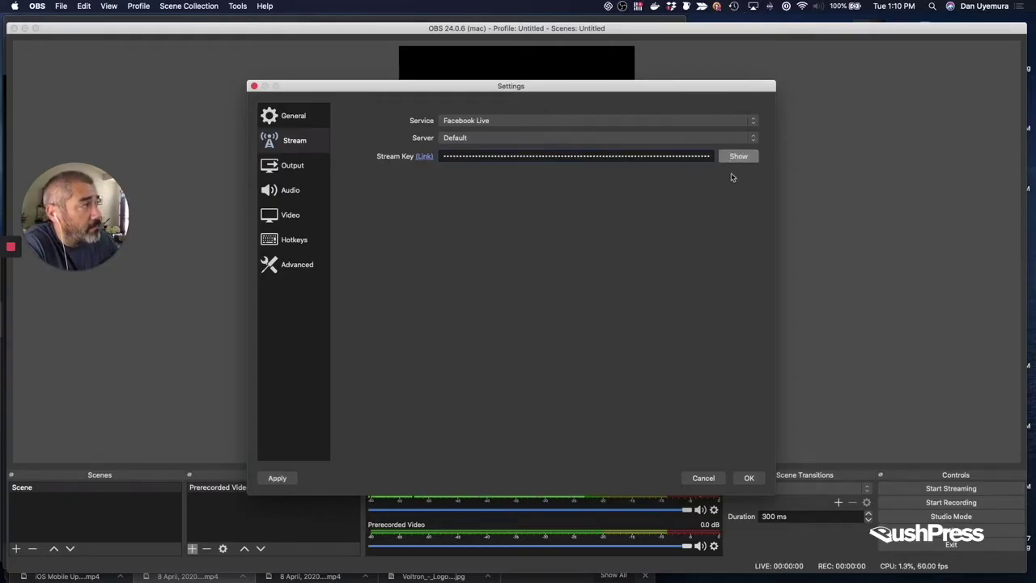
{"action": "left_click", "coordinate": [747, 479]}
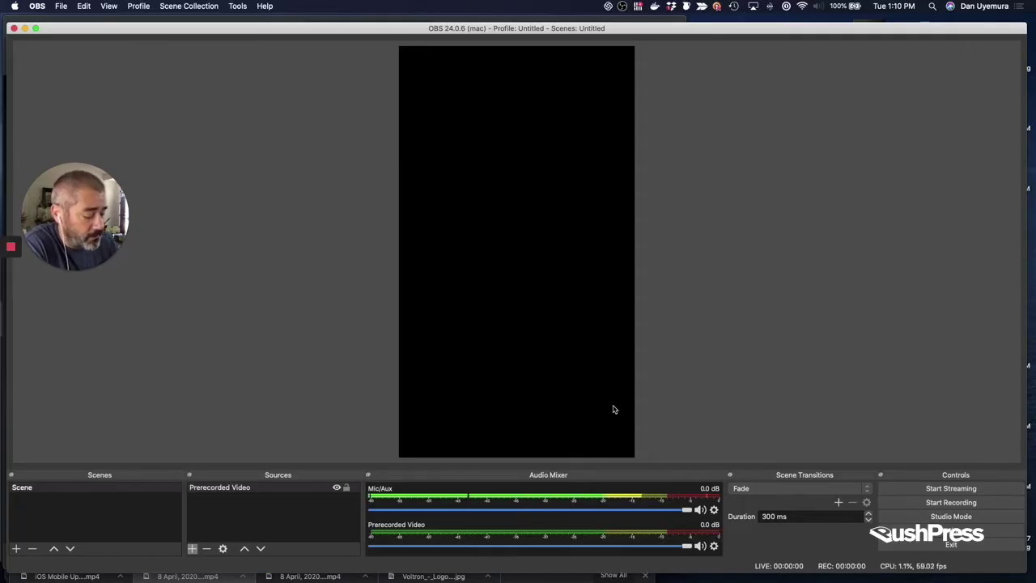
{"action": "key", "text": "super+Tab"}
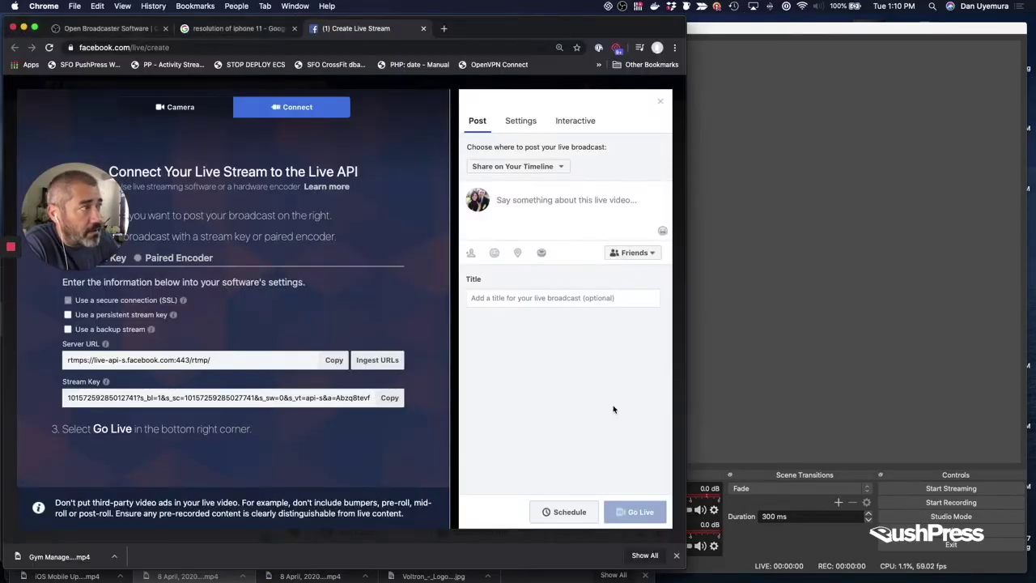
- Write the post text 'Talk to your community!'
{"action": "left_click", "coordinate": [557, 207]}
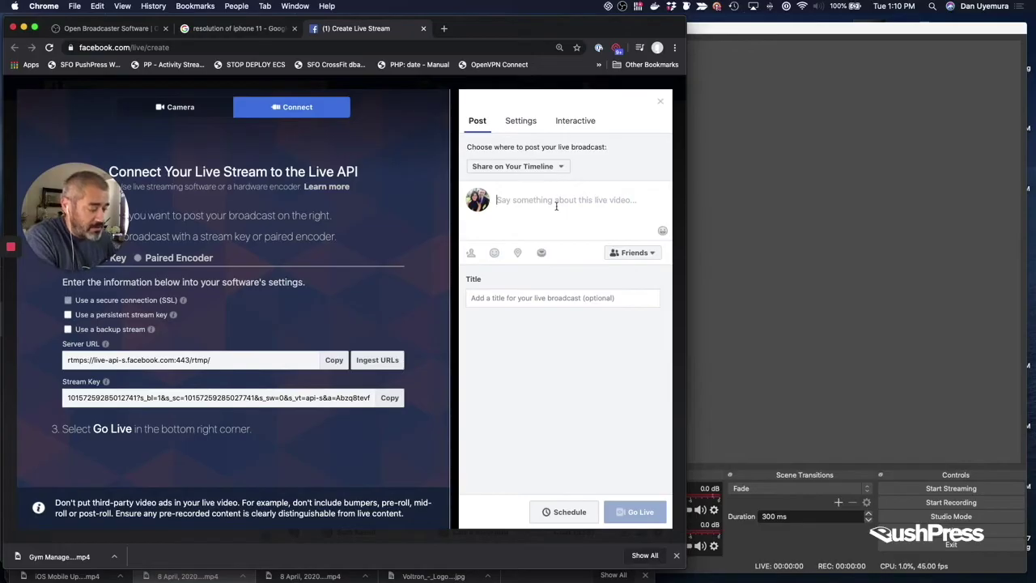
{"action": "type", "text": "Talk to your community!"}
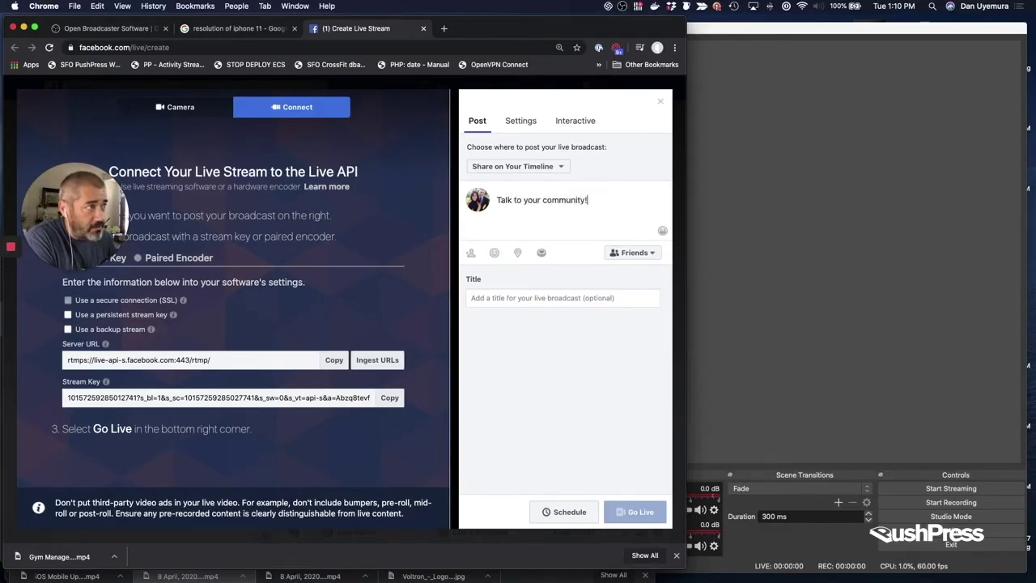
{"action": "triple_click", "coordinate": [571, 200]}
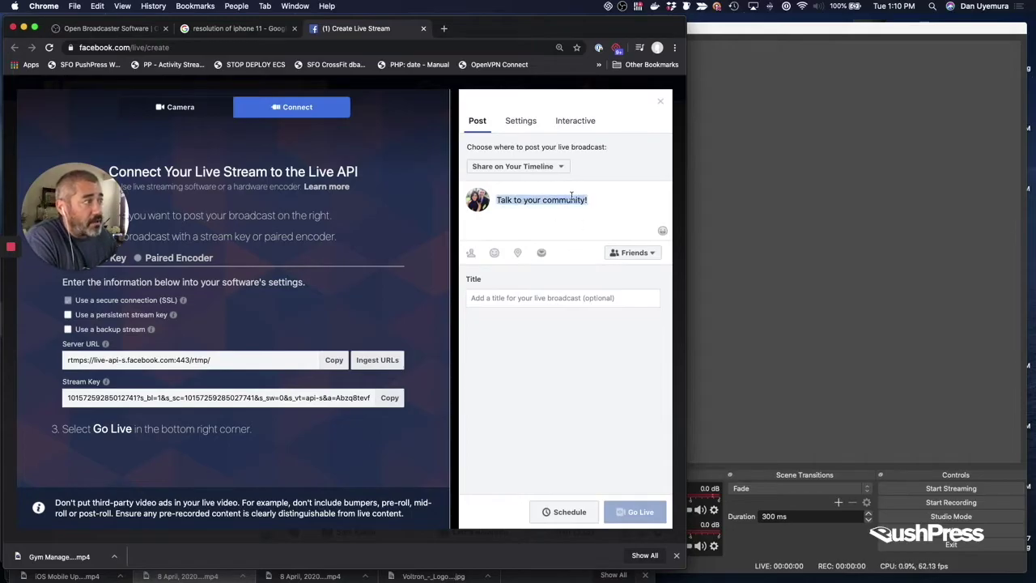
- Set the broadcast to share on the managed Page PooshPress2
{"action": "left_click", "coordinate": [550, 168]}
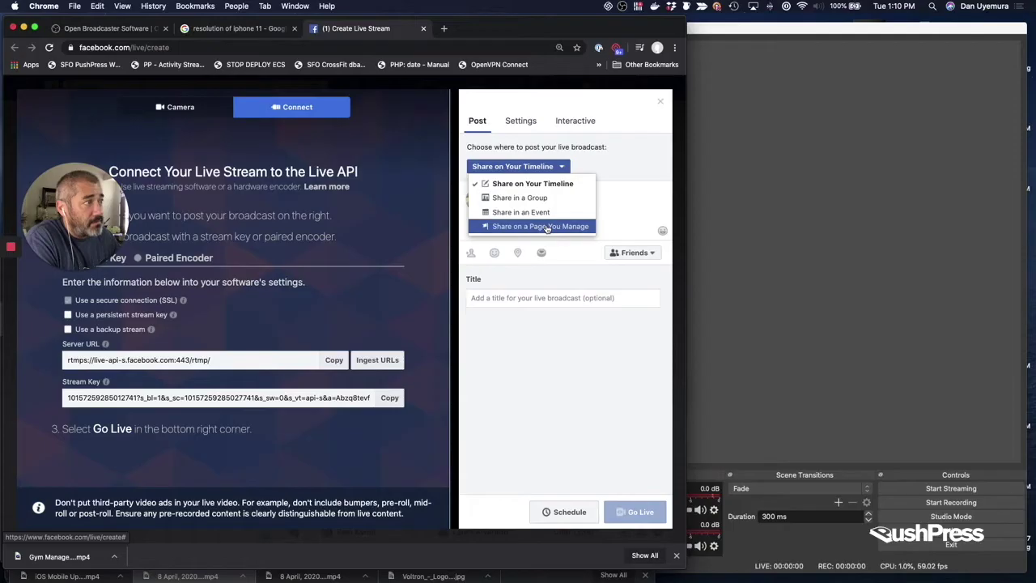
{"action": "left_click", "coordinate": [548, 227]}
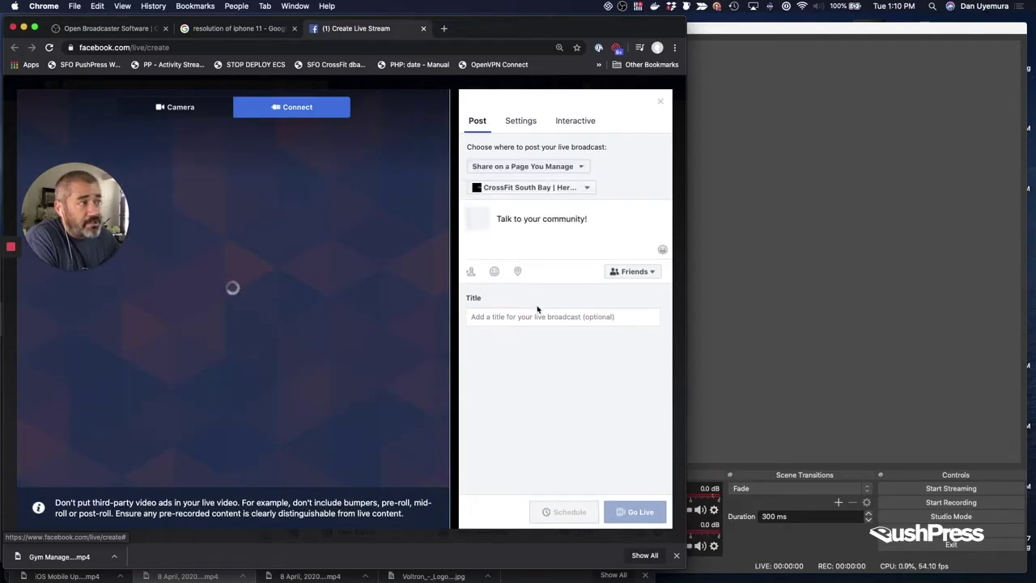
{"action": "left_click", "coordinate": [565, 193]}
{"action": "scroll", "coordinate": [551, 267], "scroll_direction": "down", "scroll_amount": 3}
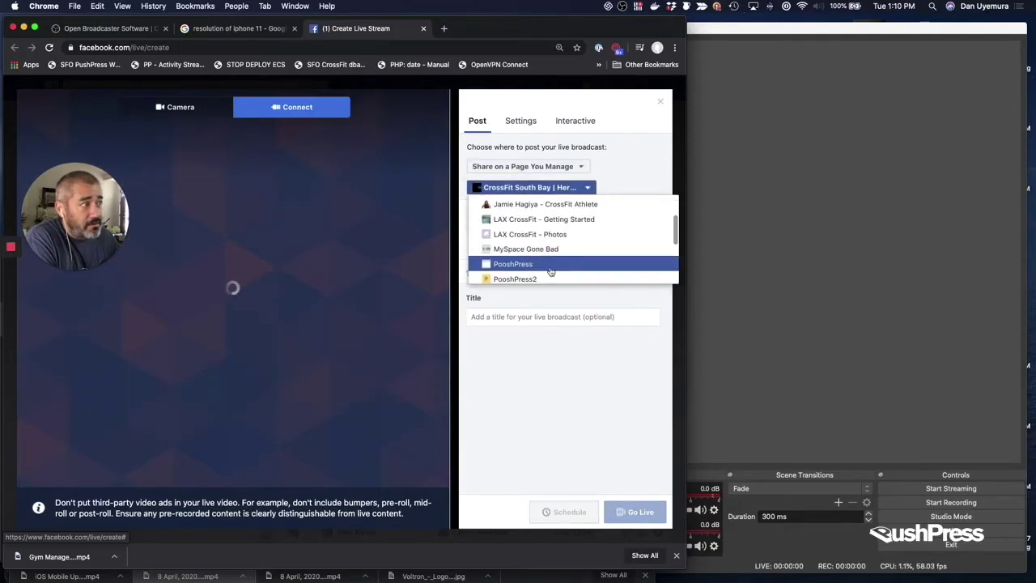
{"action": "scroll", "coordinate": [550, 272], "scroll_direction": "down", "scroll_amount": 2}
{"action": "left_click", "coordinate": [526, 221]}
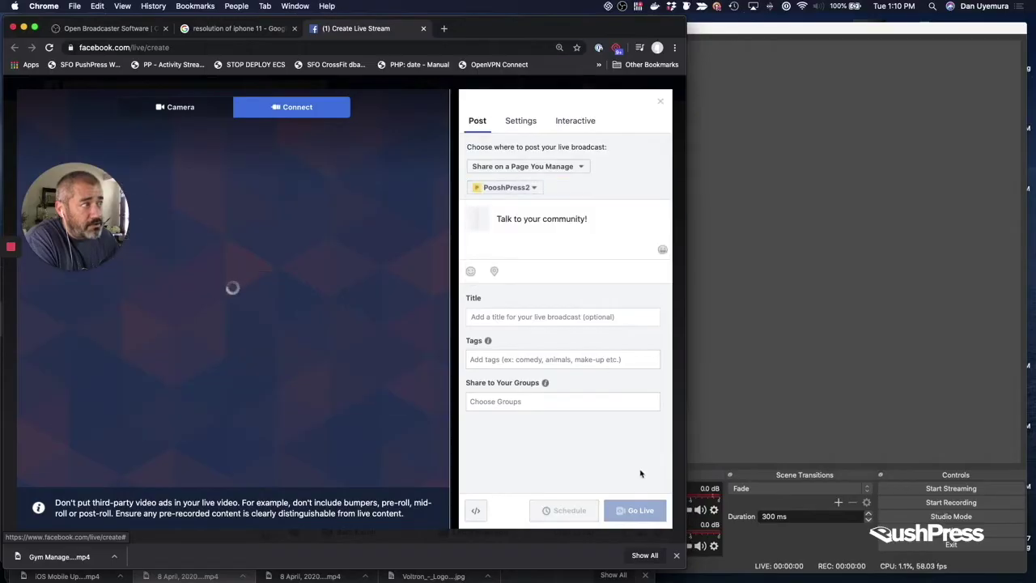
- Title the broadcast 'Make sure you talk to your community.' and return to OBS
{"action": "left_click", "coordinate": [566, 317]}
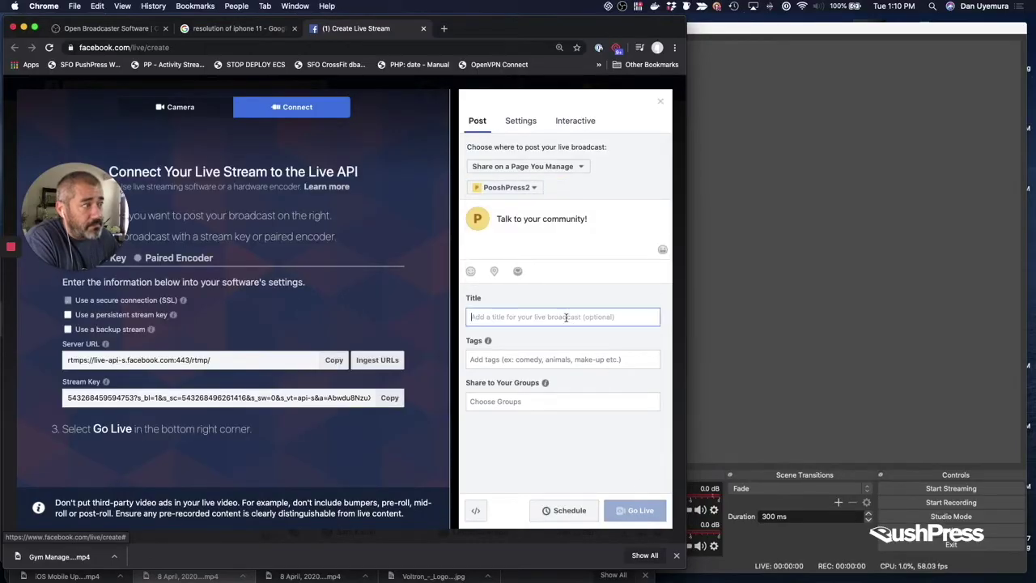
{"action": "type", "text": "Make sure you talk to"}
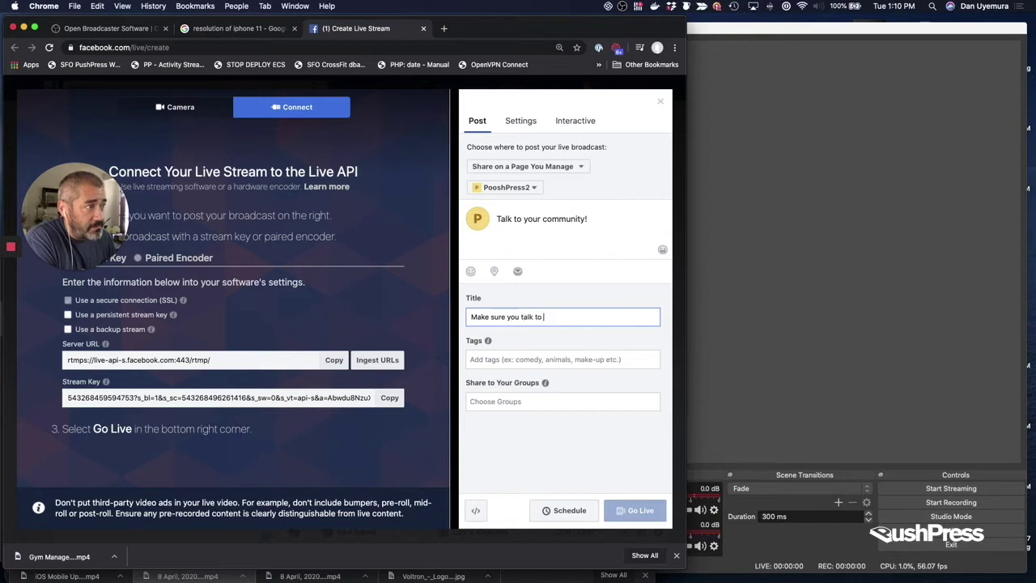
{"action": "type", "text": " your community."}
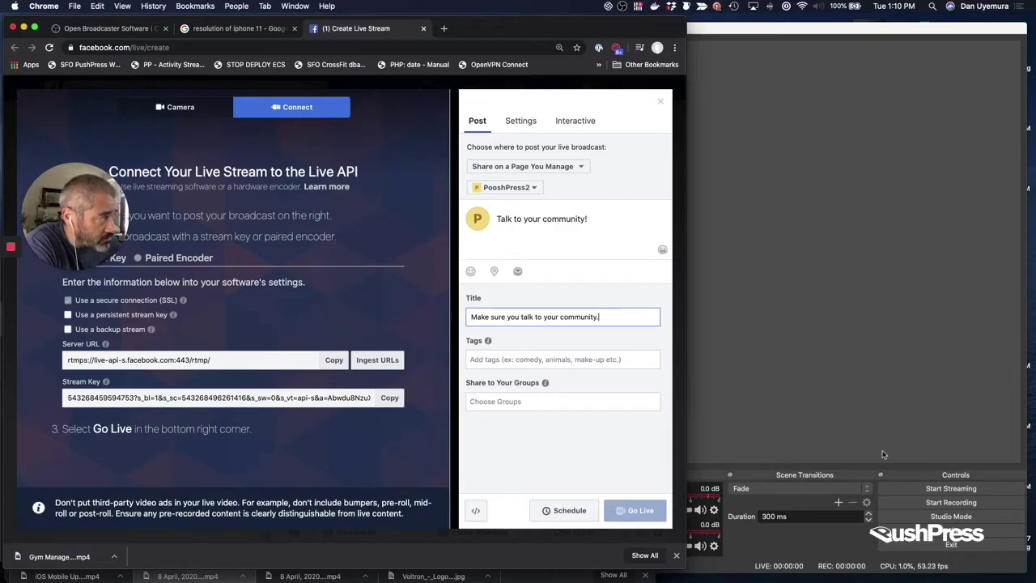
{"action": "left_click", "coordinate": [736, 470]}
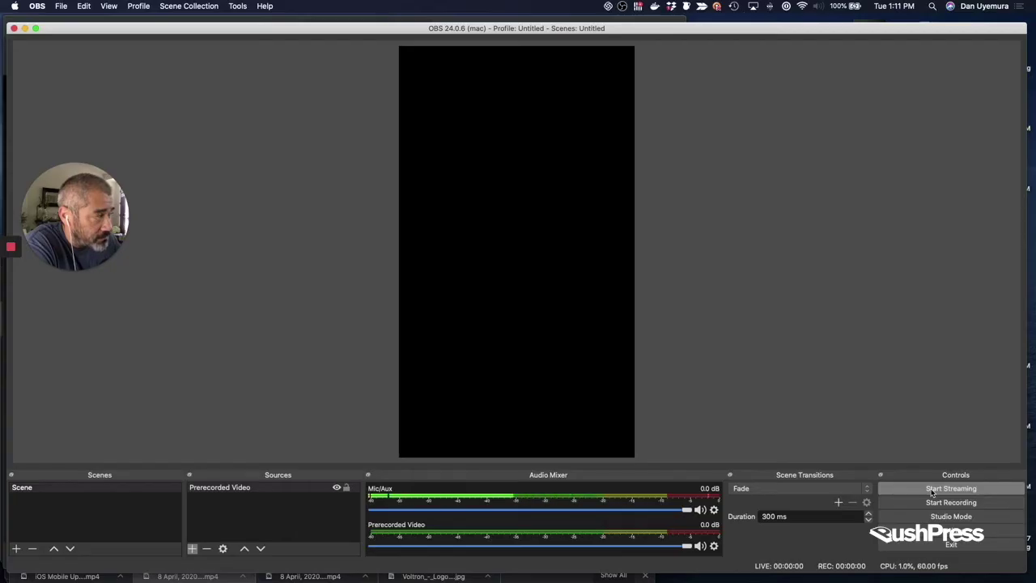
- Start streaming from OBS to Facebook and return to the Facebook Live page
{"action": "left_click", "coordinate": [932, 490]}
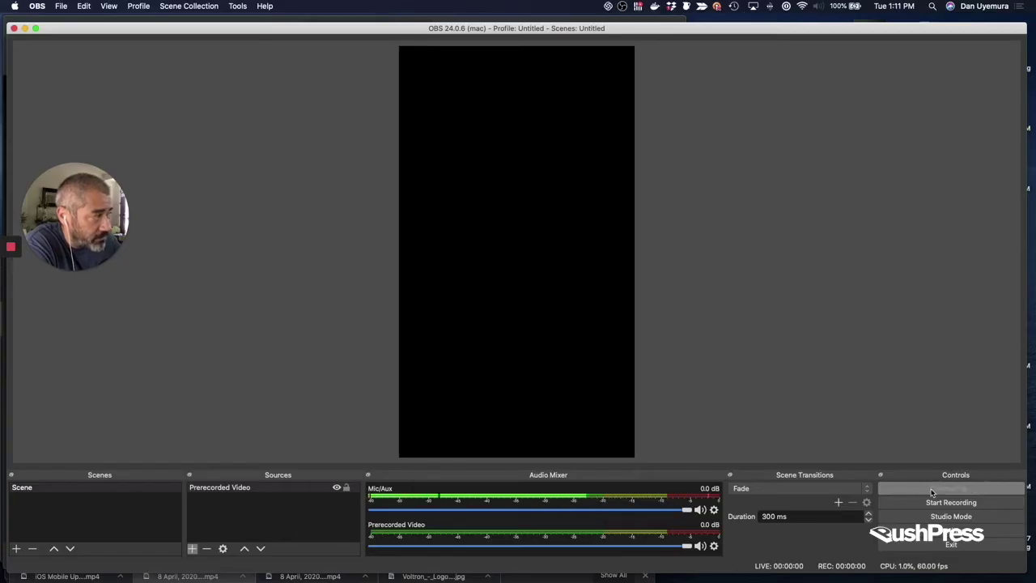
{"action": "key", "text": "super+Tab"}
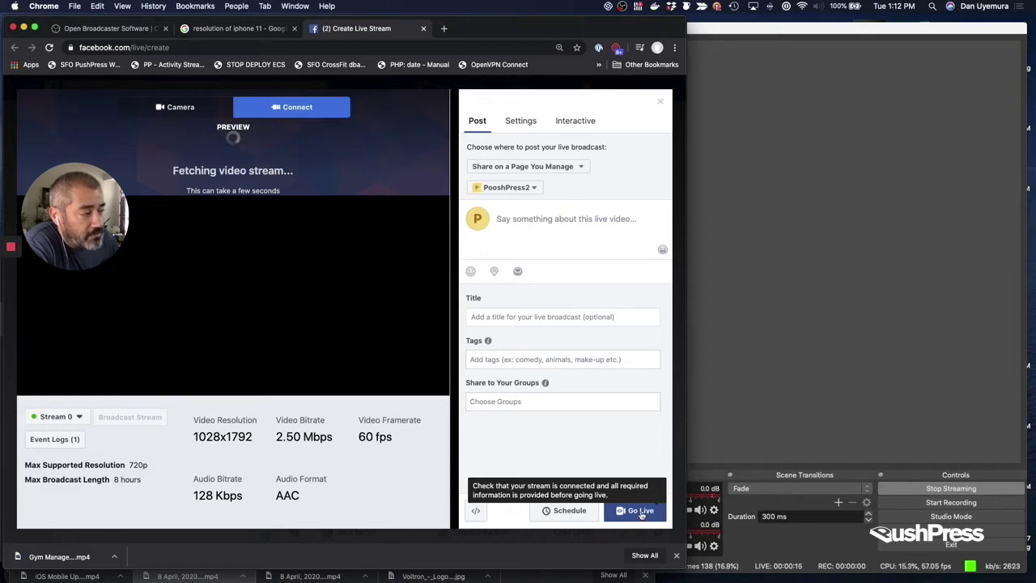
- Go live on PooshPress2 after dismissing the title warning and entering placeholder text, then return to OBS
{"action": "left_click", "coordinate": [641, 511]}
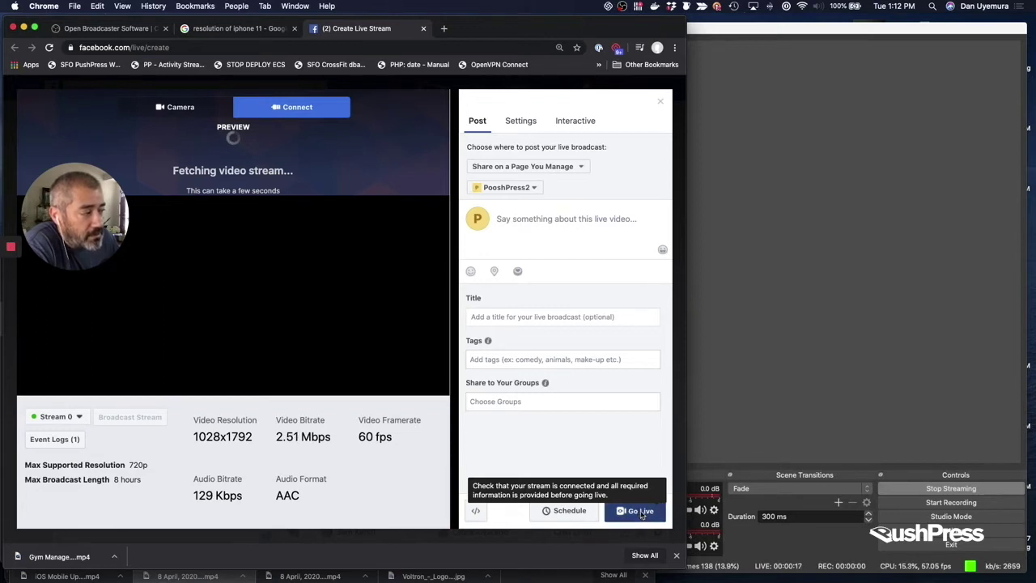
{"action": "left_click", "coordinate": [466, 279]}
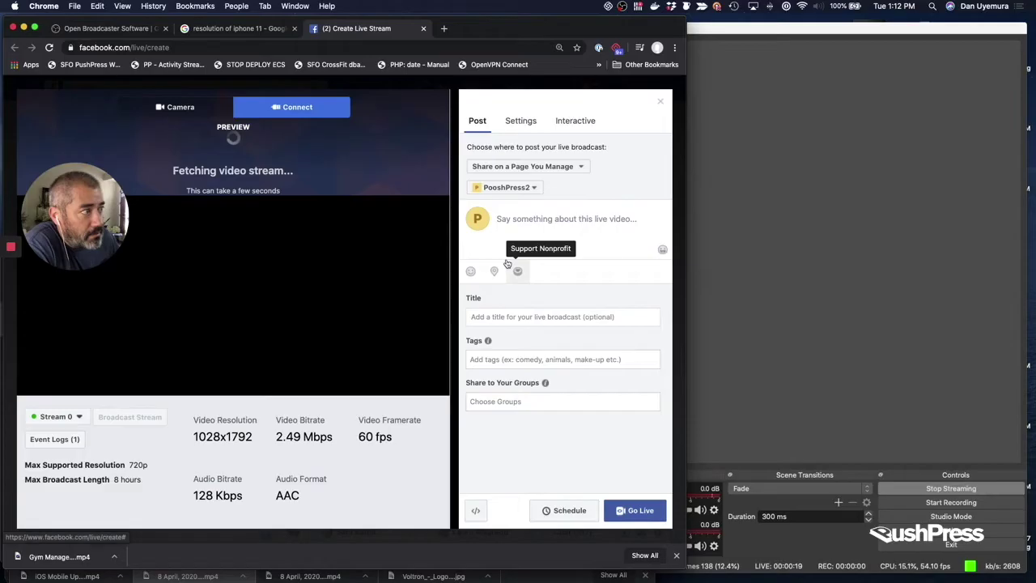
{"action": "type", "text": "asdf"}
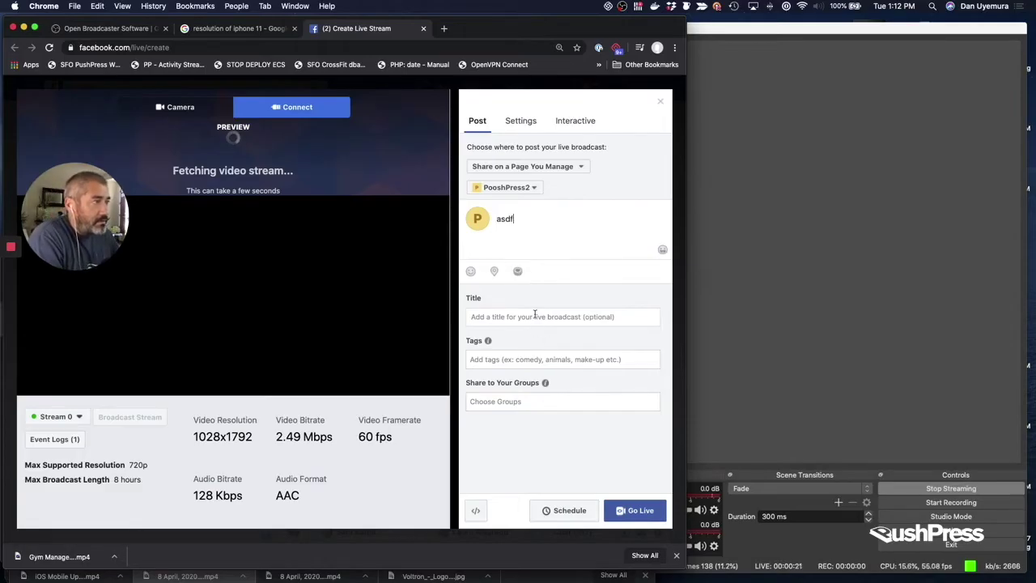
{"action": "key", "text": "Tab"}
{"action": "type", "text": "a"}
{"action": "left_click", "coordinate": [629, 511]}
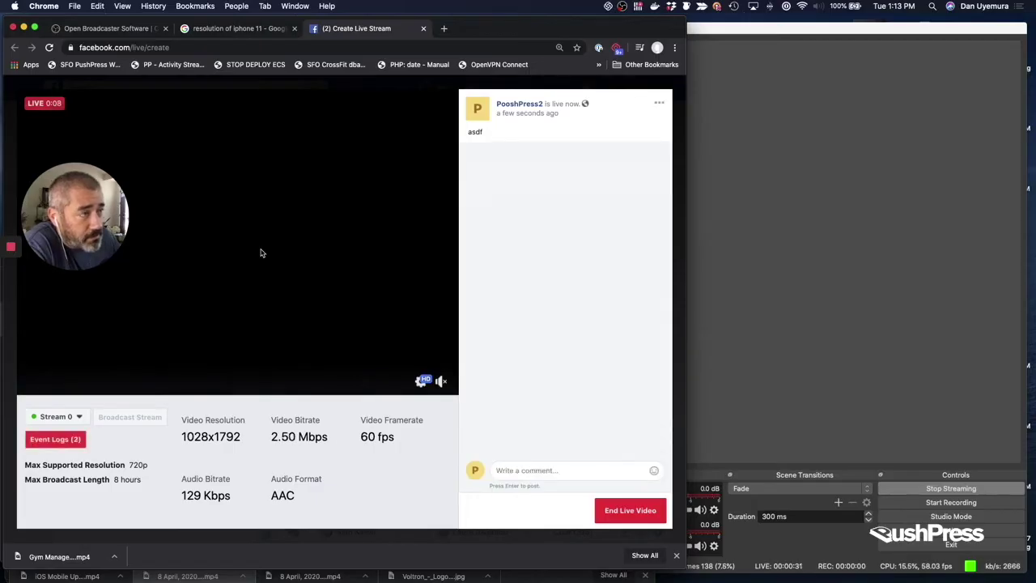
{"action": "left_click", "coordinate": [716, 437]}
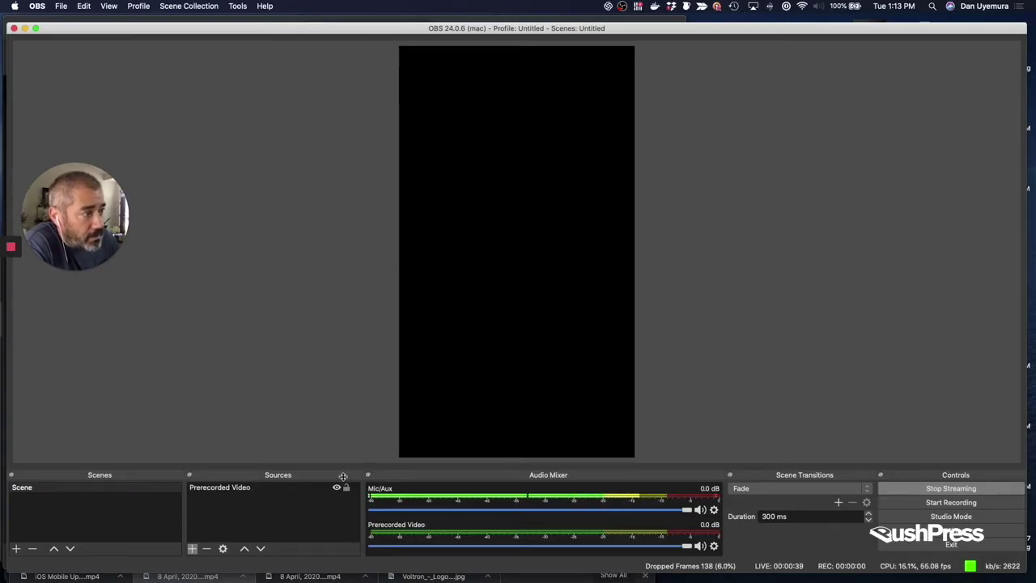
- Toggle between the Scene and Prerecorded Video rows while streaming, then return to the live page
{"action": "left_click", "coordinate": [263, 493]}
{"action": "left_click", "coordinate": [164, 495]}
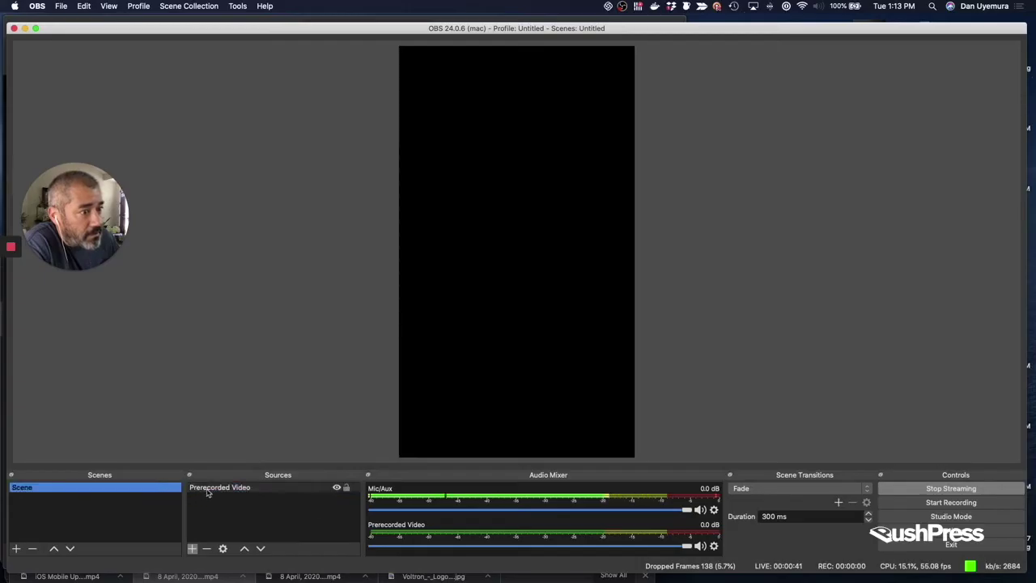
{"action": "left_click", "coordinate": [208, 493]}
{"action": "left_click", "coordinate": [157, 493]}
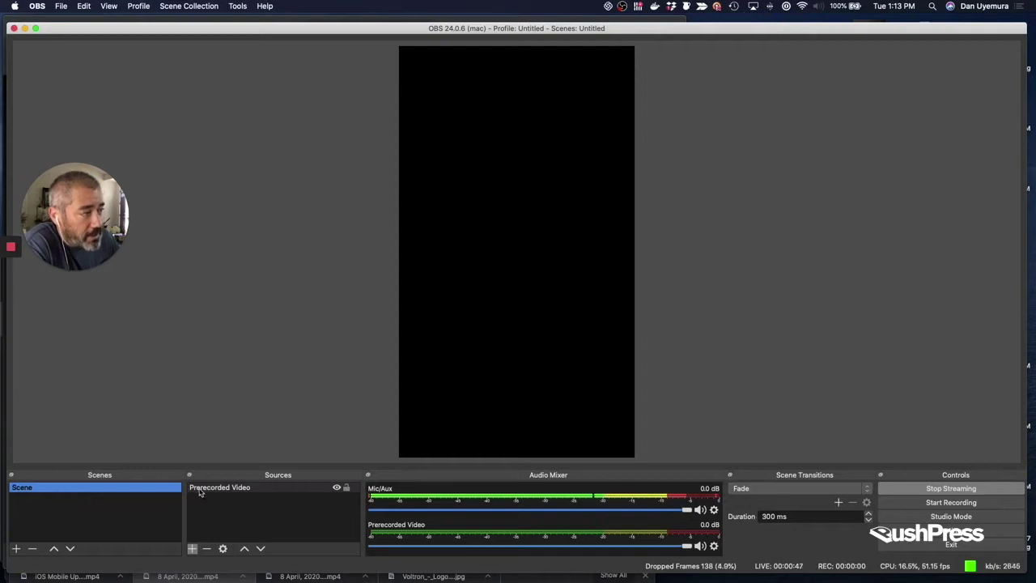
{"action": "left_click", "coordinate": [203, 491]}
{"action": "left_click", "coordinate": [162, 493]}
{"action": "left_click", "coordinate": [204, 492]}
{"action": "left_click", "coordinate": [159, 493]}
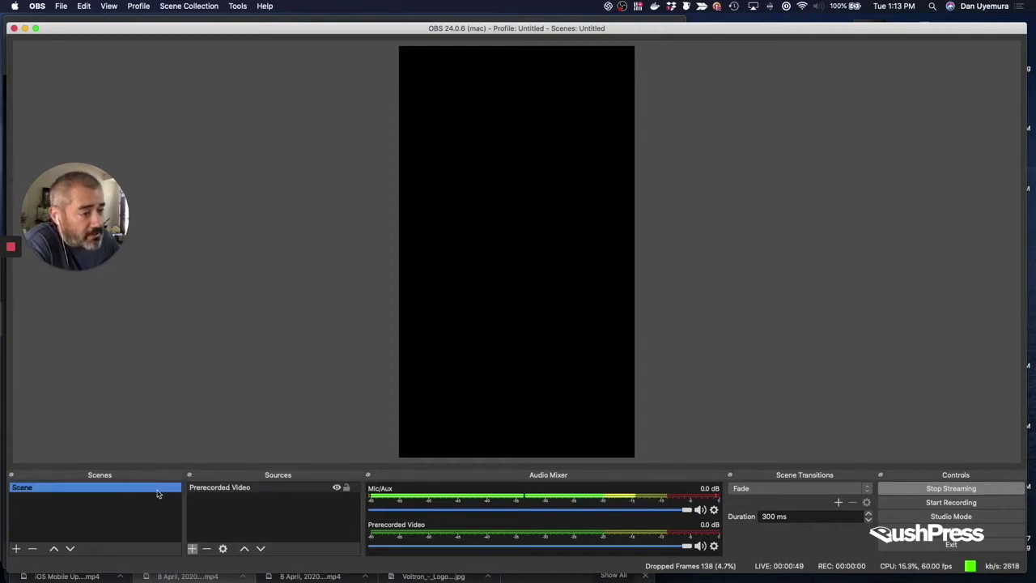
{"action": "left_click", "coordinate": [202, 492]}
{"action": "left_click", "coordinate": [158, 495]}
{"action": "left_click", "coordinate": [197, 494]}
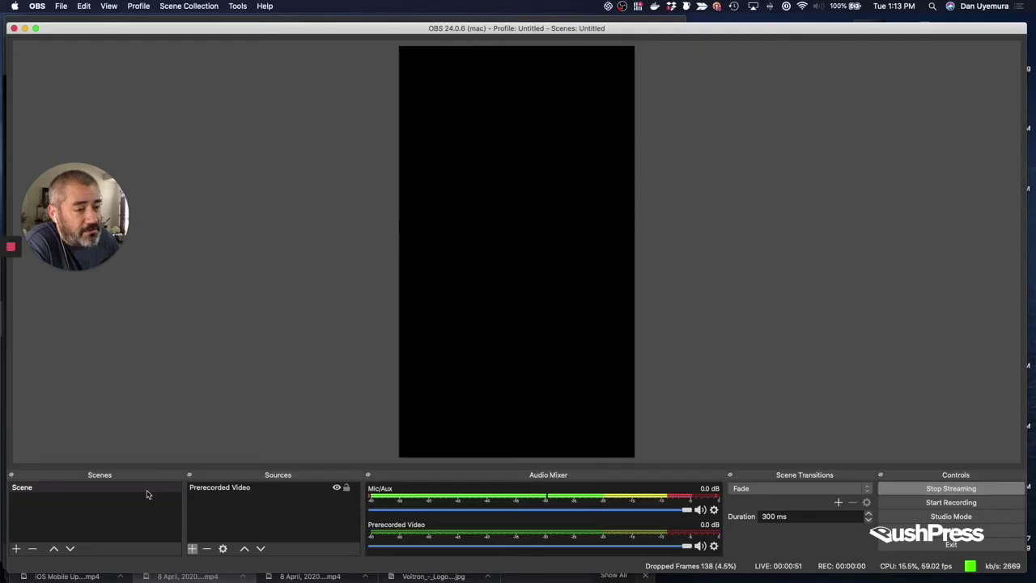
{"action": "left_click", "coordinate": [151, 493]}
{"action": "left_click", "coordinate": [206, 494]}
{"action": "left_click", "coordinate": [159, 496]}
{"action": "left_click", "coordinate": [206, 494]}
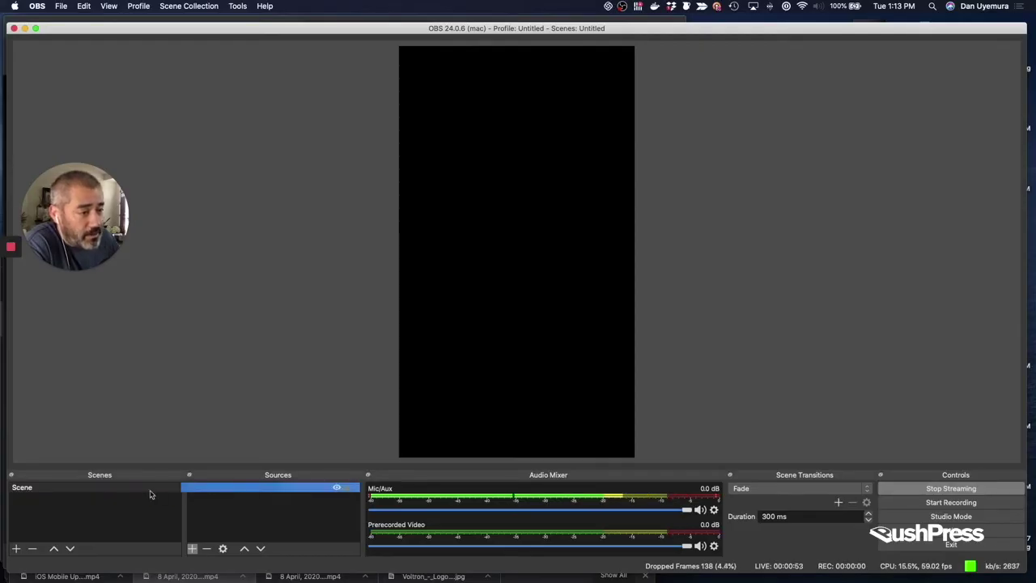
{"action": "left_click_drag", "start_coordinate": [92, 488], "coordinate": [169, 513]}
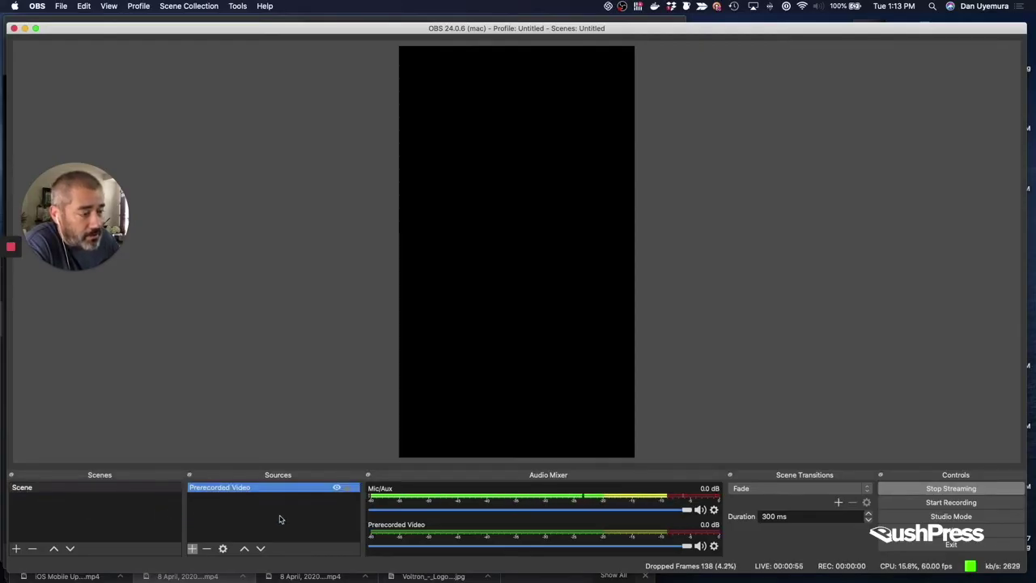
{"action": "key", "text": "super+Tab"}
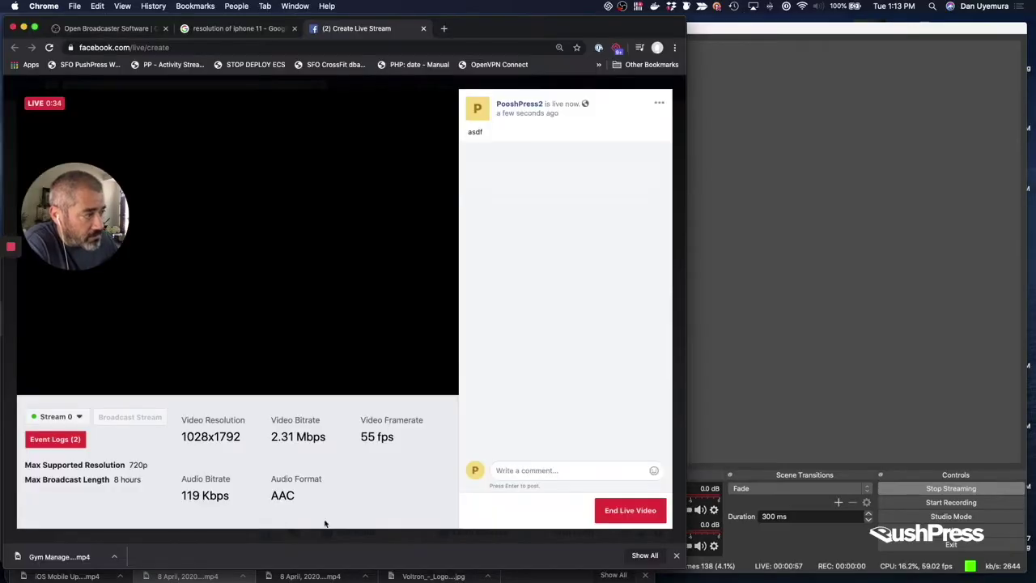
- End the Facebook live video and confirm in the end-broadcast dialog
{"action": "left_click", "coordinate": [636, 508]}
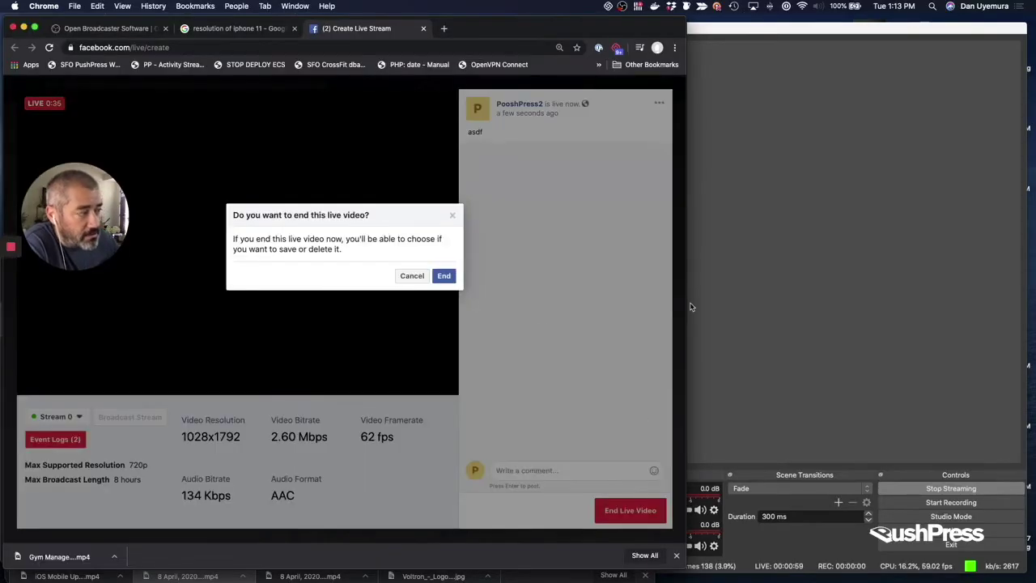
{"action": "left_click", "coordinate": [444, 276]}
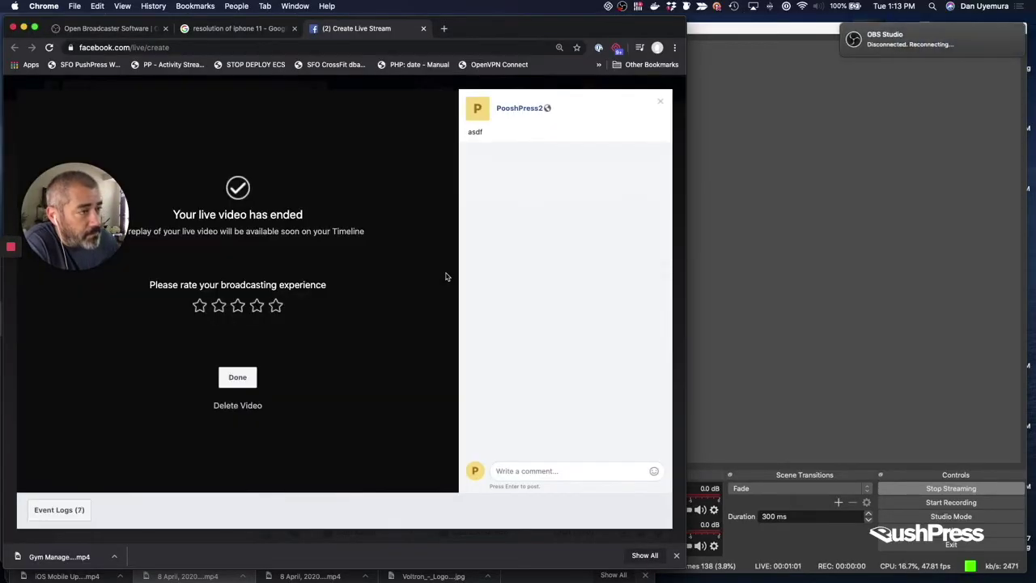
- Create a new scene named Loader and move it above Scene
{"action": "left_click", "coordinate": [727, 382]}
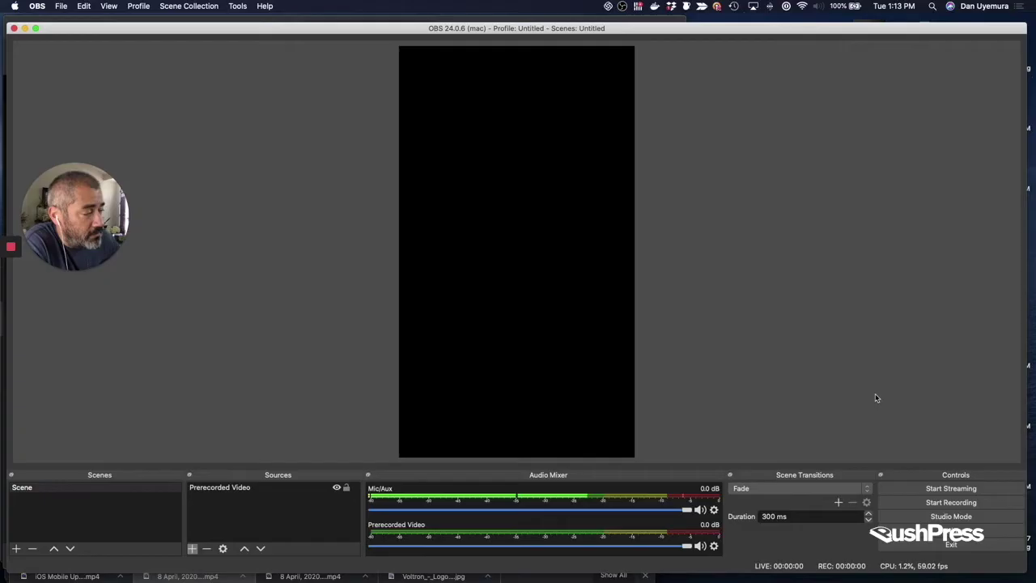
{"action": "left_click", "coordinate": [91, 510]}
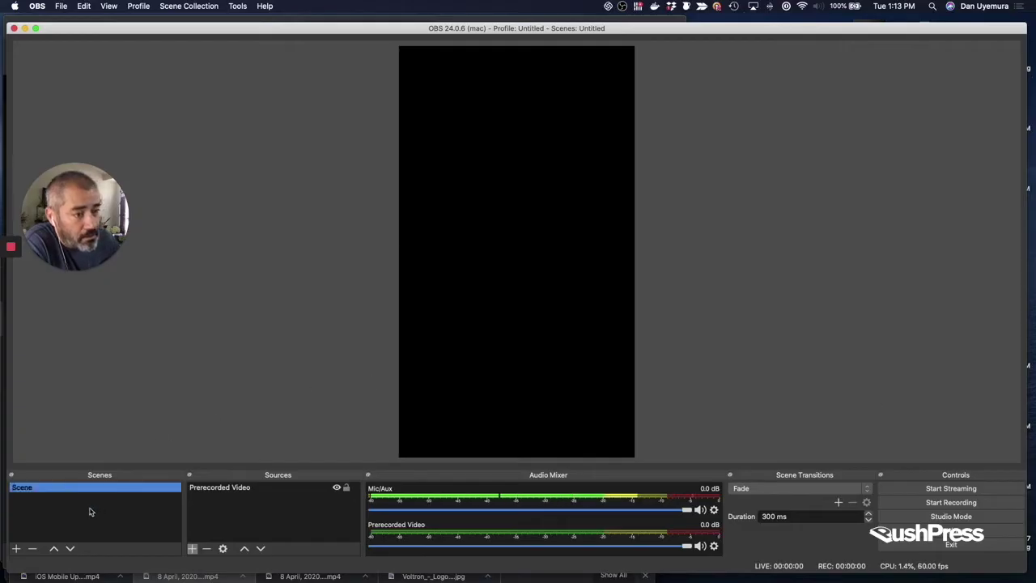
{"action": "left_click", "coordinate": [15, 548]}
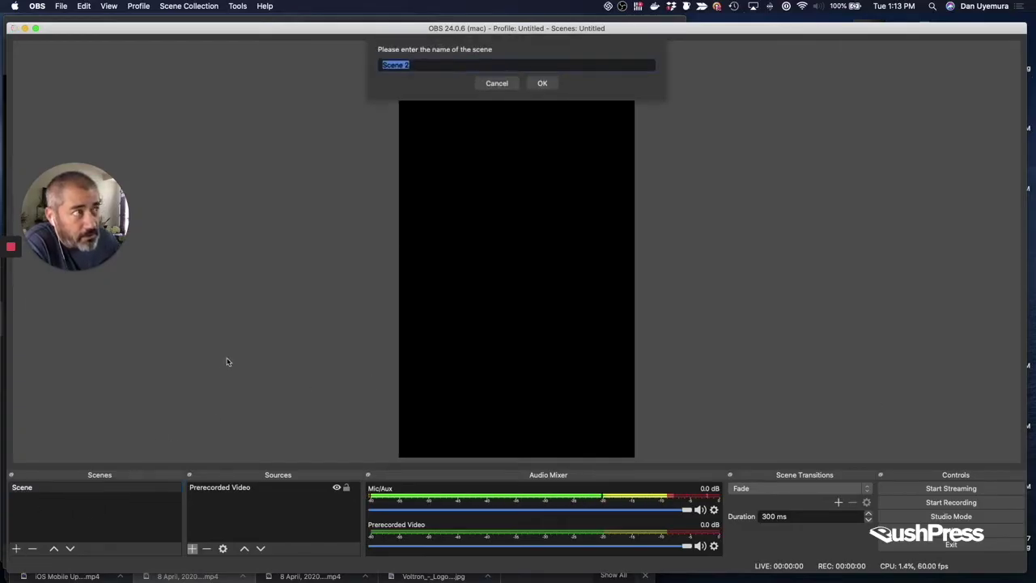
{"action": "type", "text": "Loade"}
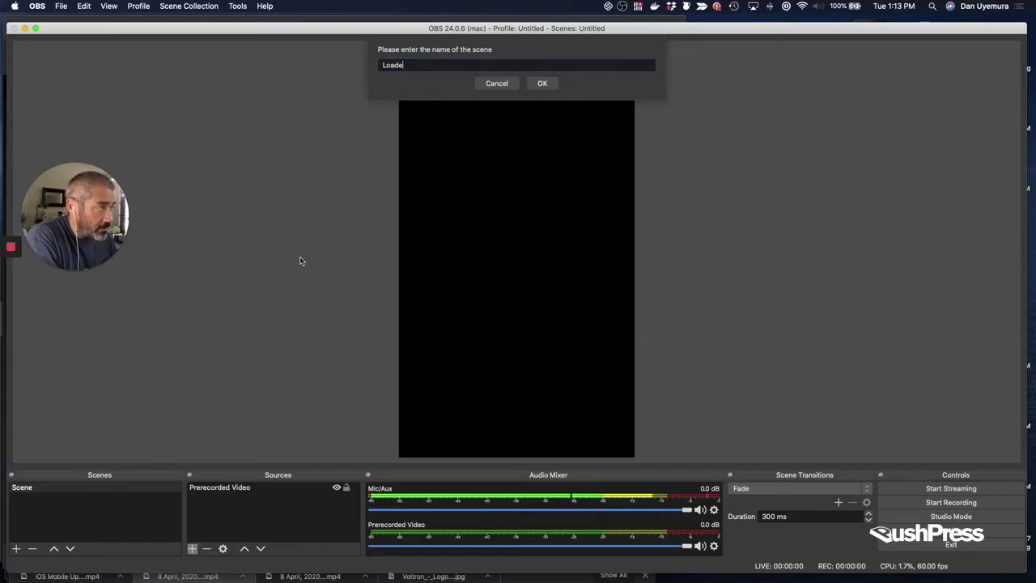
{"action": "type", "text": "r"}
{"action": "key", "text": "Return"}
{"action": "left_click_drag", "start_coordinate": [71, 497], "coordinate": [71, 486]}
{"action": "left_click", "coordinate": [236, 508]}
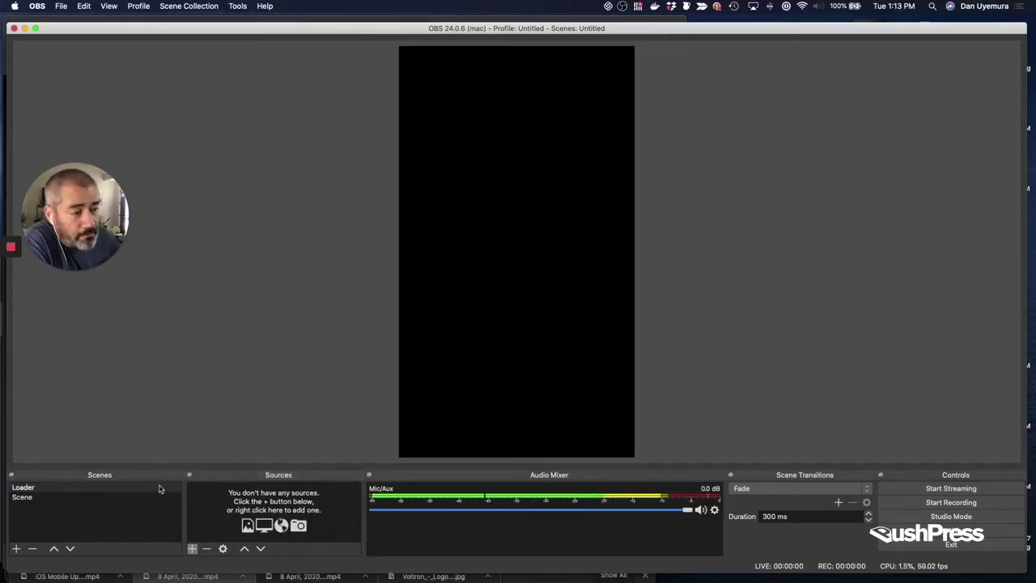
- Switch to the empty Loader scene and add an Image source named Image
{"action": "left_click", "coordinate": [86, 487]}
{"action": "left_click", "coordinate": [238, 491]}
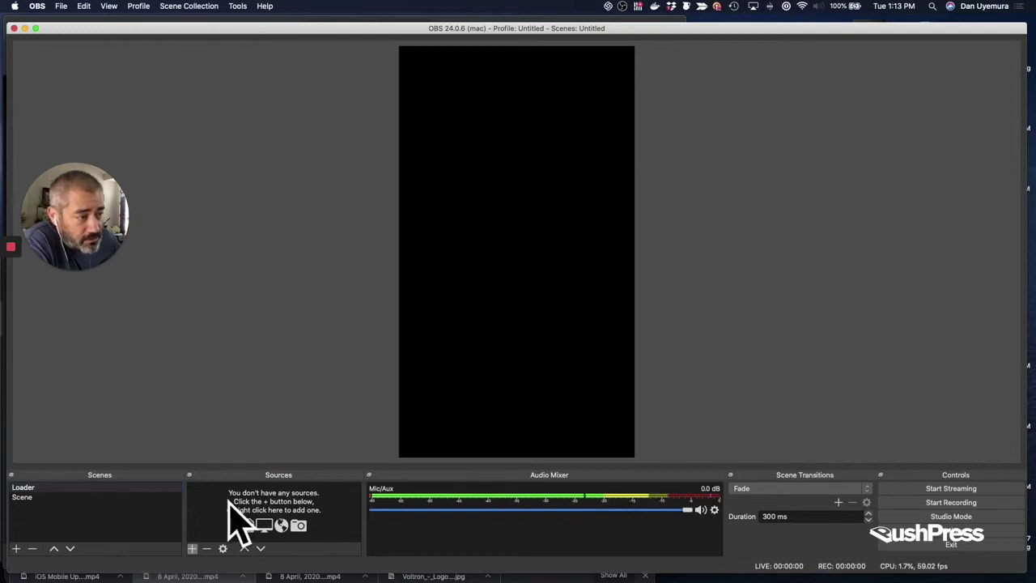
{"action": "left_click", "coordinate": [116, 498]}
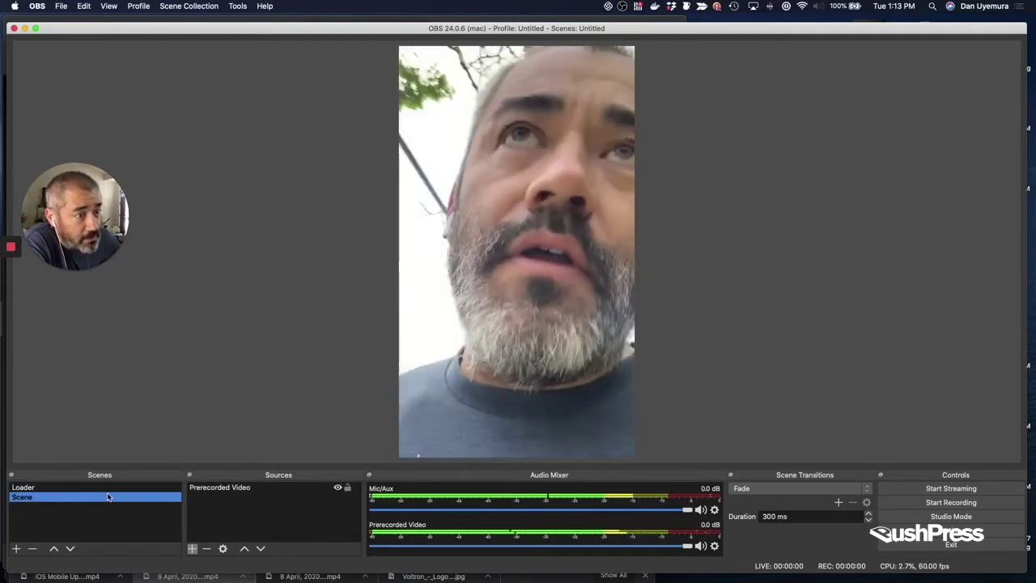
{"action": "left_click", "coordinate": [123, 488]}
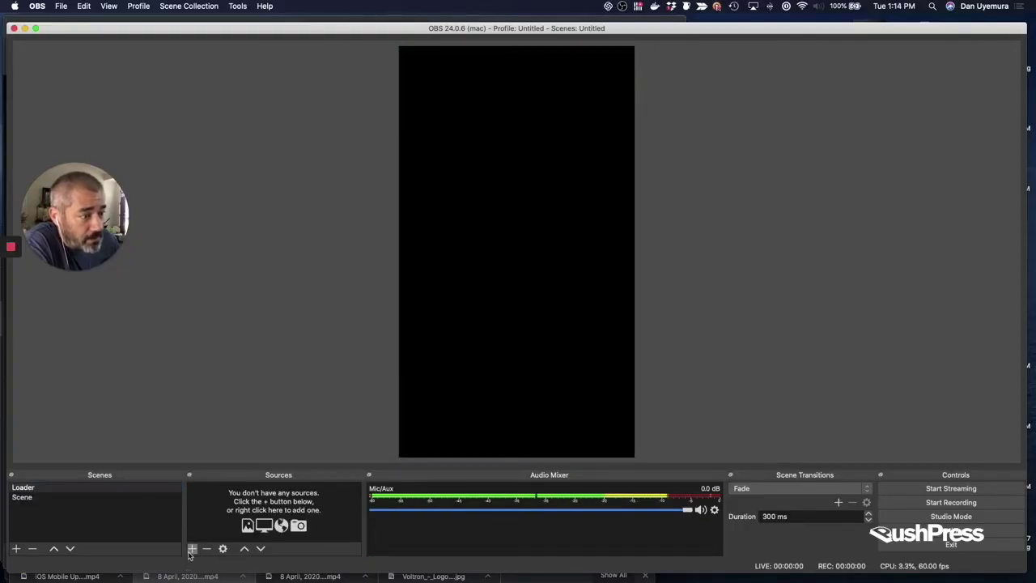
{"action": "left_click", "coordinate": [192, 549]}
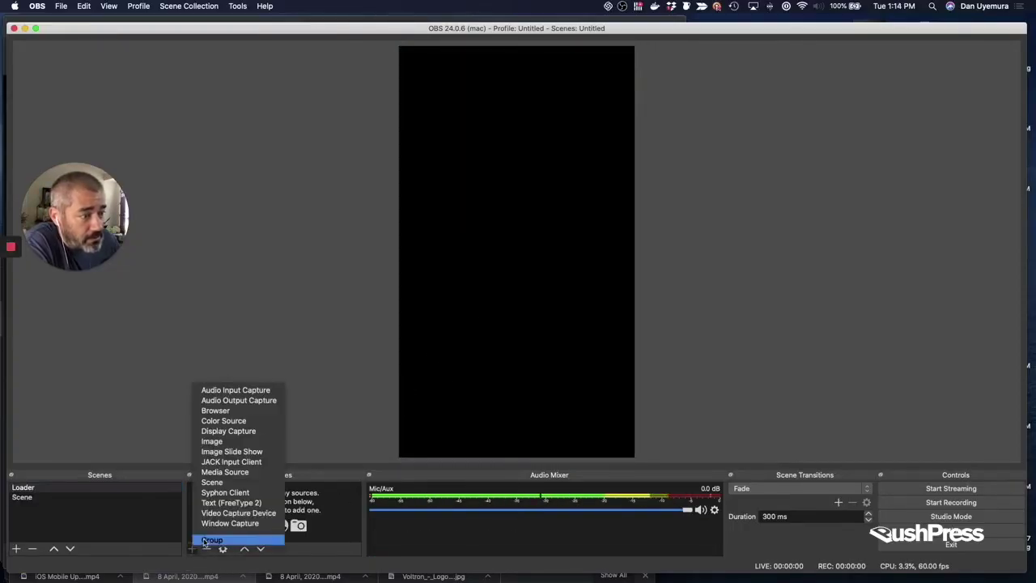
{"action": "left_click", "coordinate": [243, 441]}
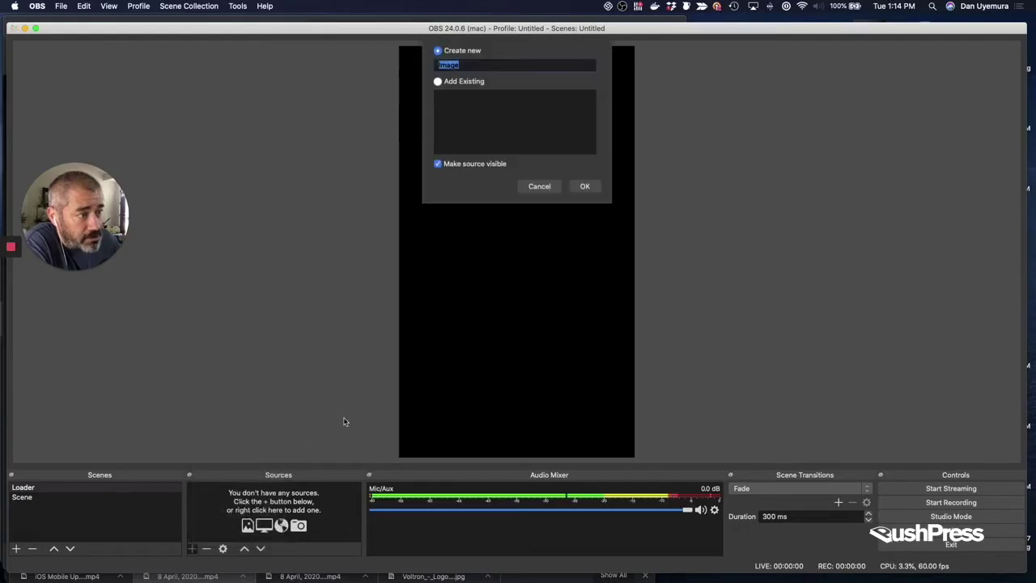
{"action": "left_click", "coordinate": [593, 187]}
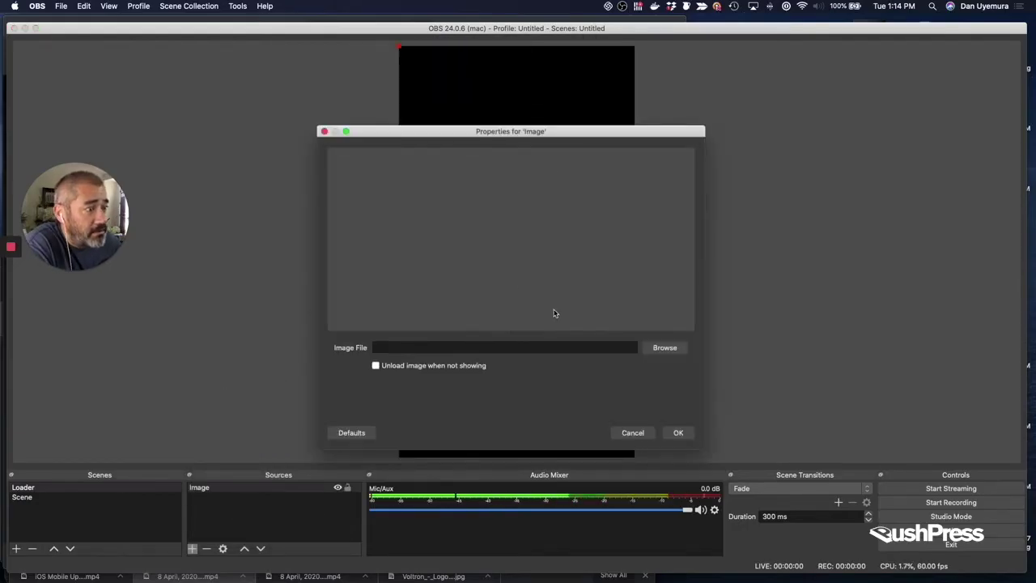
- Load burn.move.square.png as the image and place the logo in the upper middle
{"action": "left_click", "coordinate": [664, 347]}
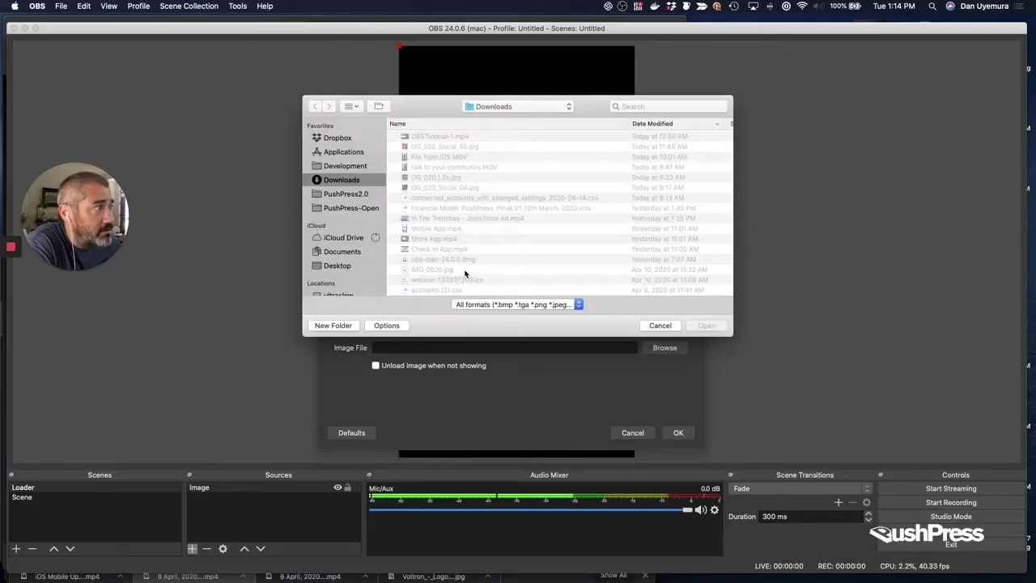
{"action": "left_click", "coordinate": [348, 194]}
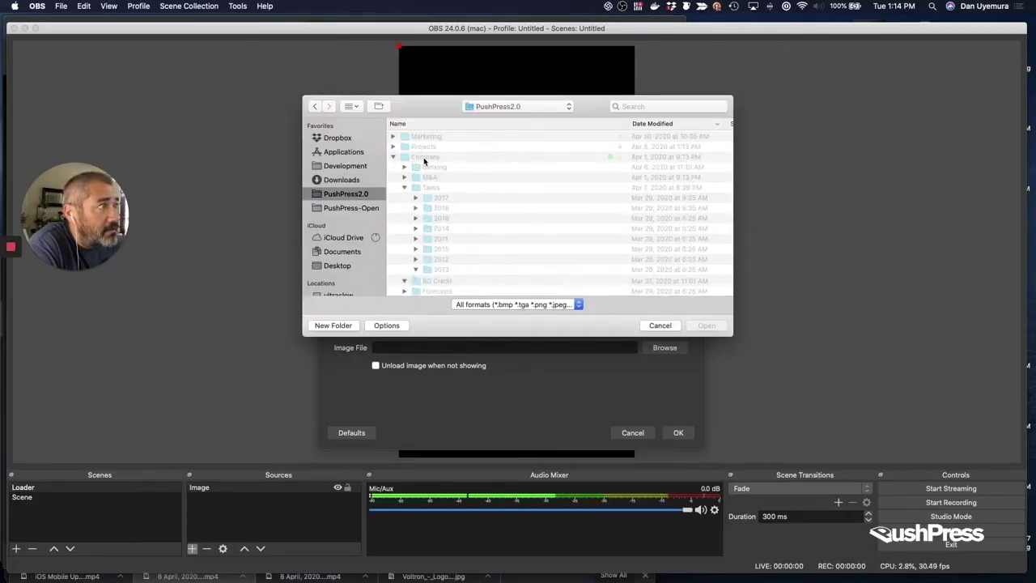
{"action": "left_click", "coordinate": [397, 158]}
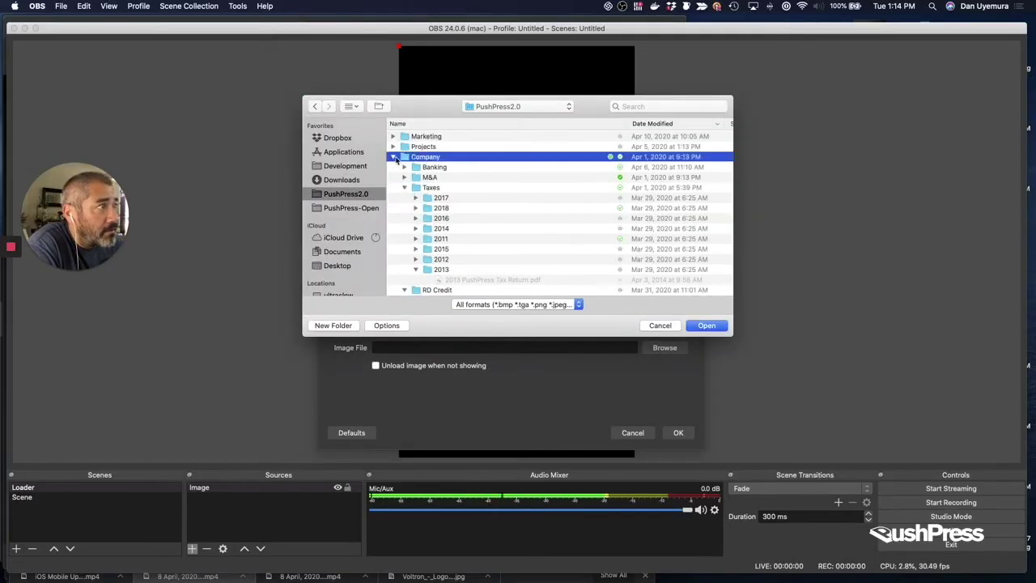
{"action": "left_click", "coordinate": [393, 146]}
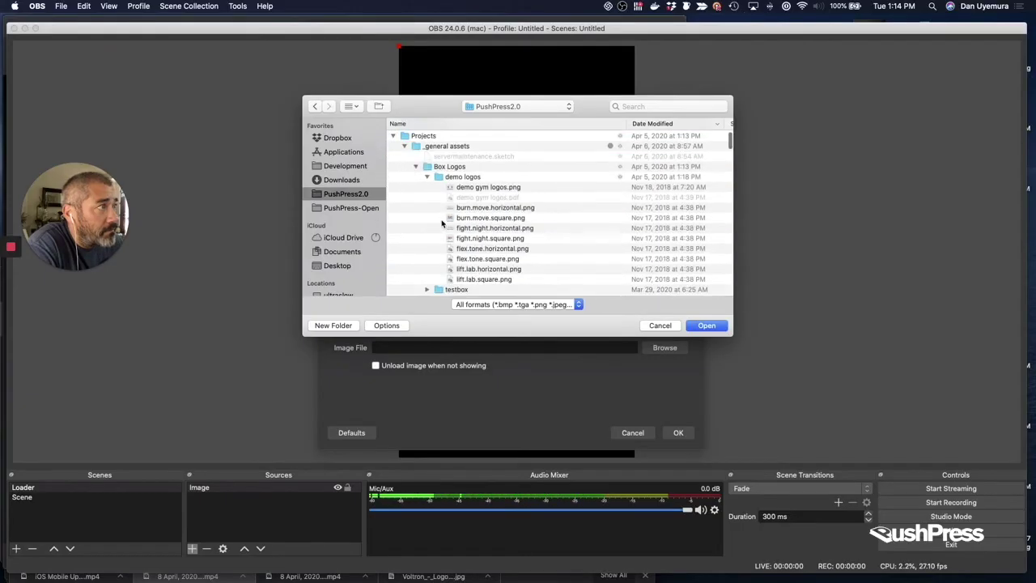
{"action": "scroll", "coordinate": [474, 194], "scroll_direction": "down", "scroll_amount": 1}
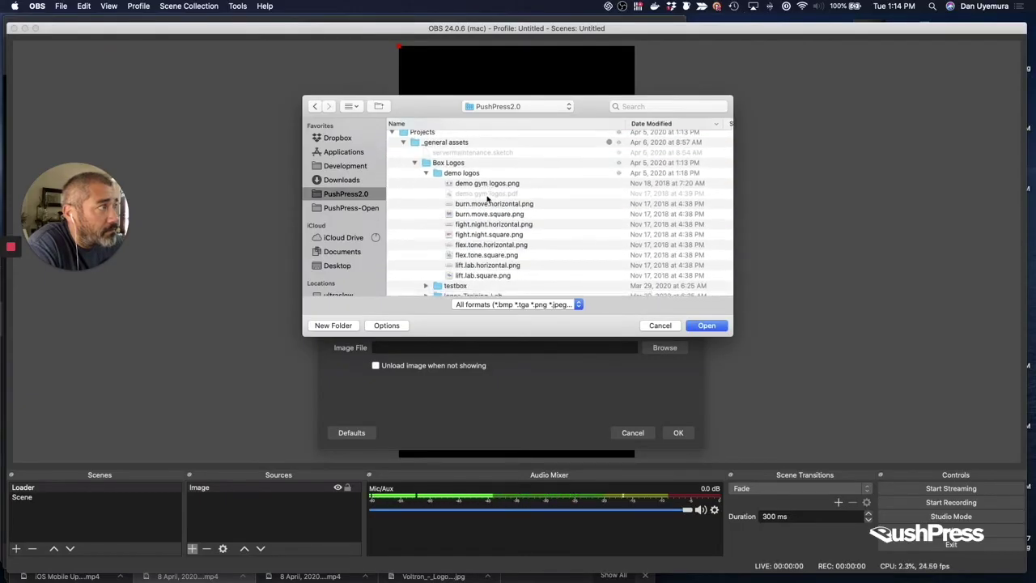
{"action": "double_click", "coordinate": [487, 214]}
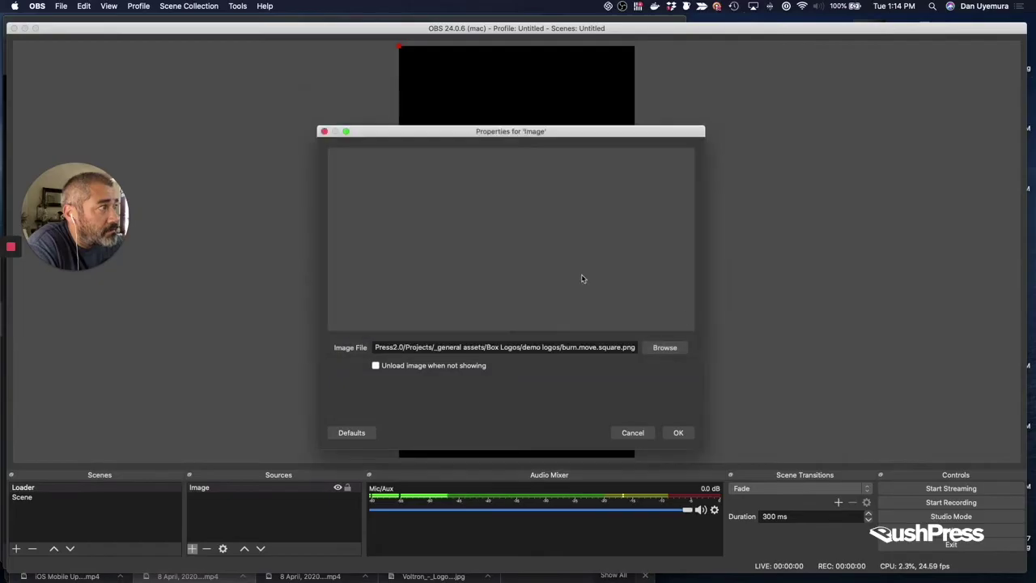
{"action": "left_click", "coordinate": [679, 433]}
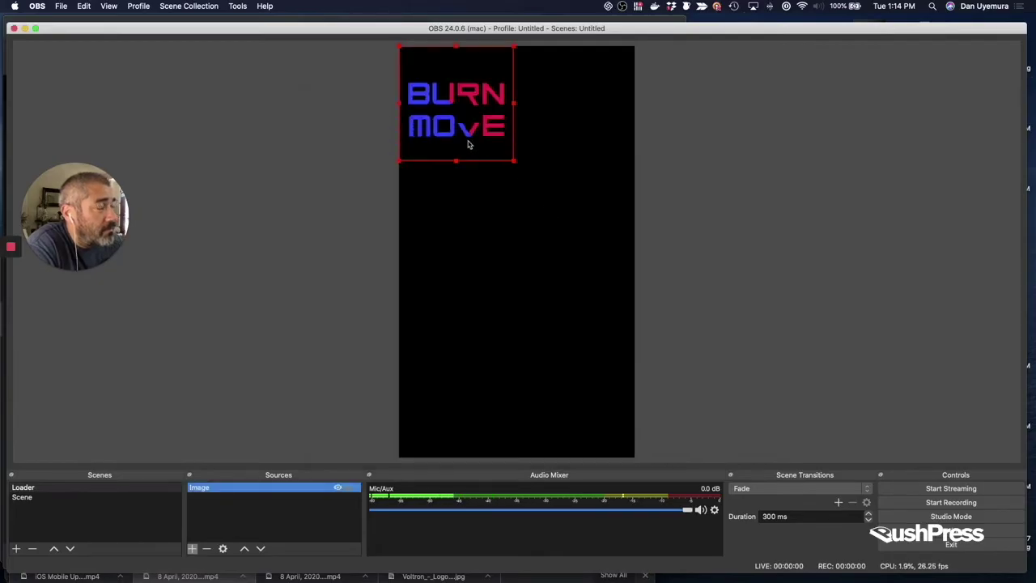
{"action": "left_click_drag", "start_coordinate": [464, 130], "coordinate": [527, 208]}
{"action": "left_click", "coordinate": [694, 244]}
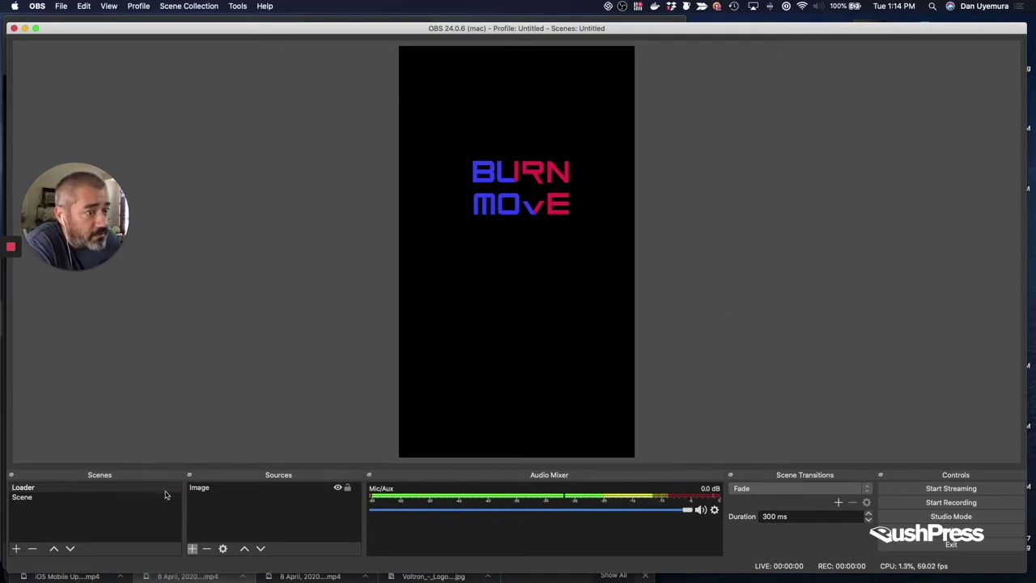
- Keep Fade at 1000 ms and preview it by switching from Scene to Loader
{"action": "left_click", "coordinate": [120, 488]}
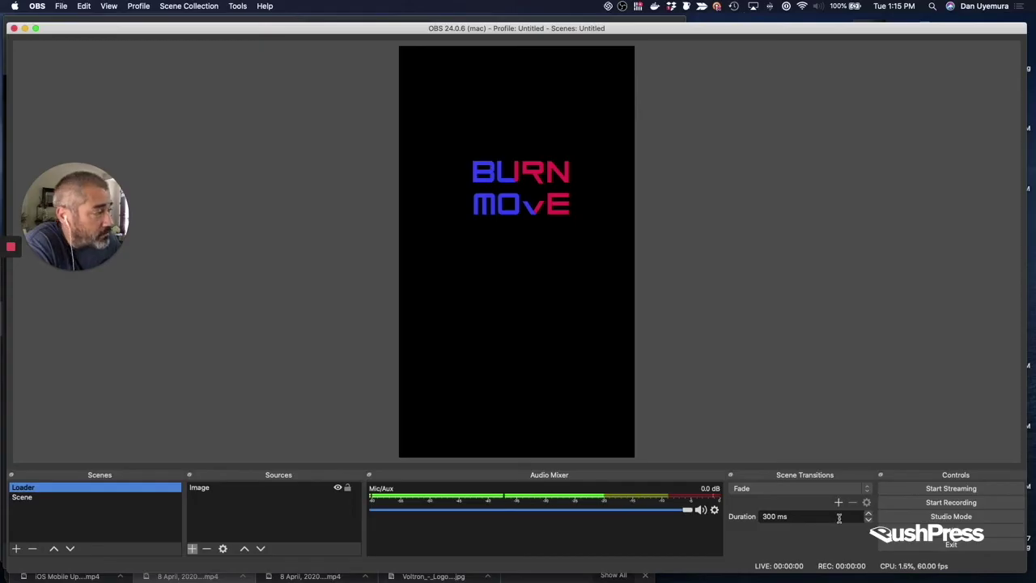
{"action": "left_click", "coordinate": [725, 448]}
{"action": "left_click", "coordinate": [793, 491]}
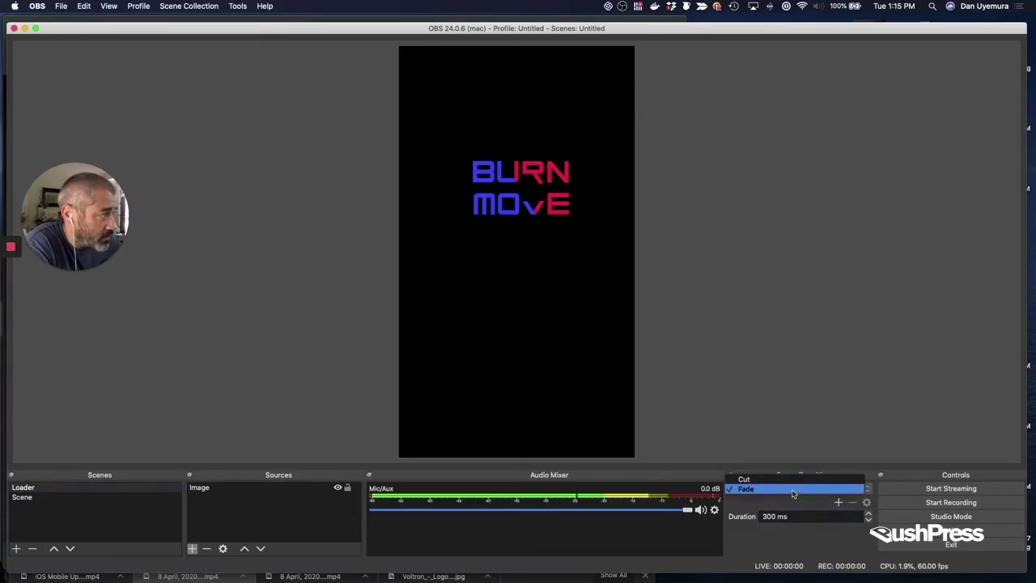
{"action": "left_click", "coordinate": [794, 490]}
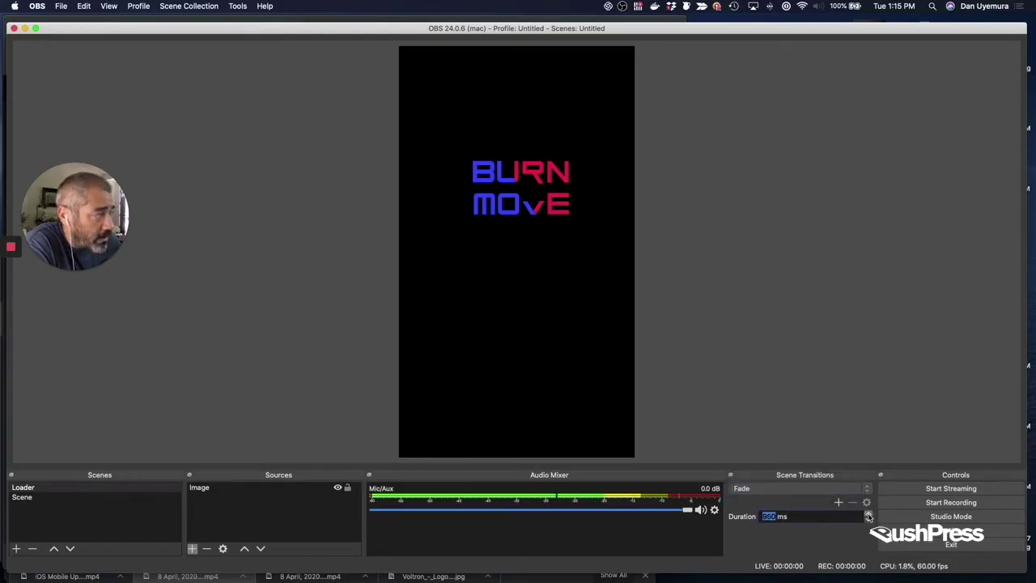
{"action": "left_click", "coordinate": [42, 498]}
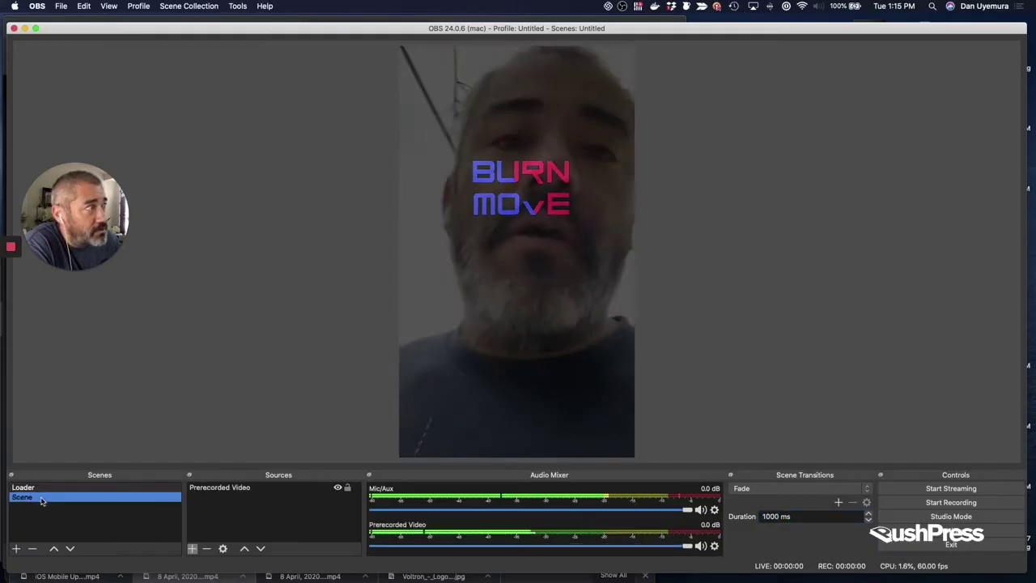
{"action": "left_click", "coordinate": [37, 489]}
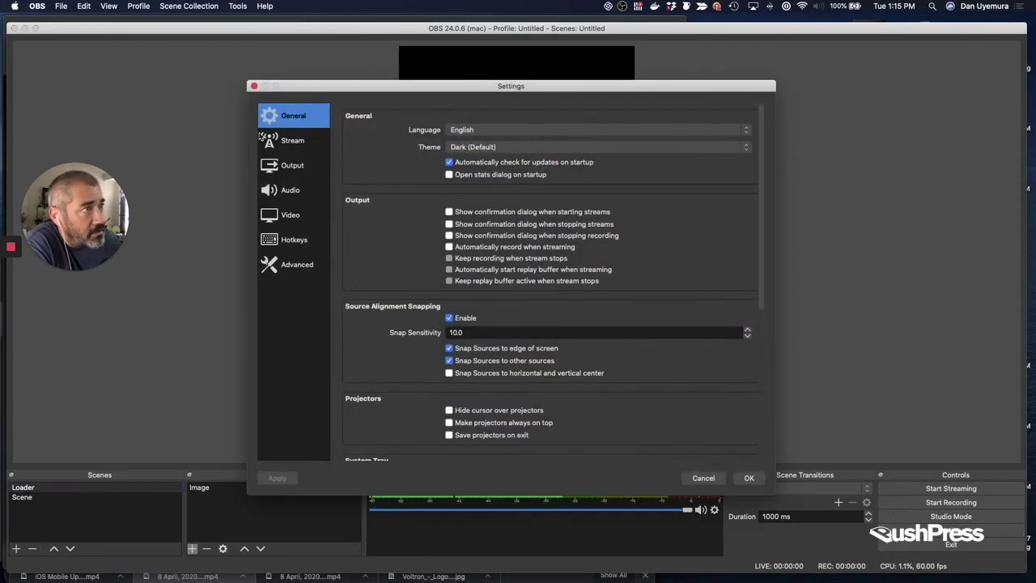
- Create a new Facebook live stream and copy its stream key, closing the old tab
{"action": "left_click", "coordinate": [263, 139]}
{"action": "left_click", "coordinate": [424, 156]}
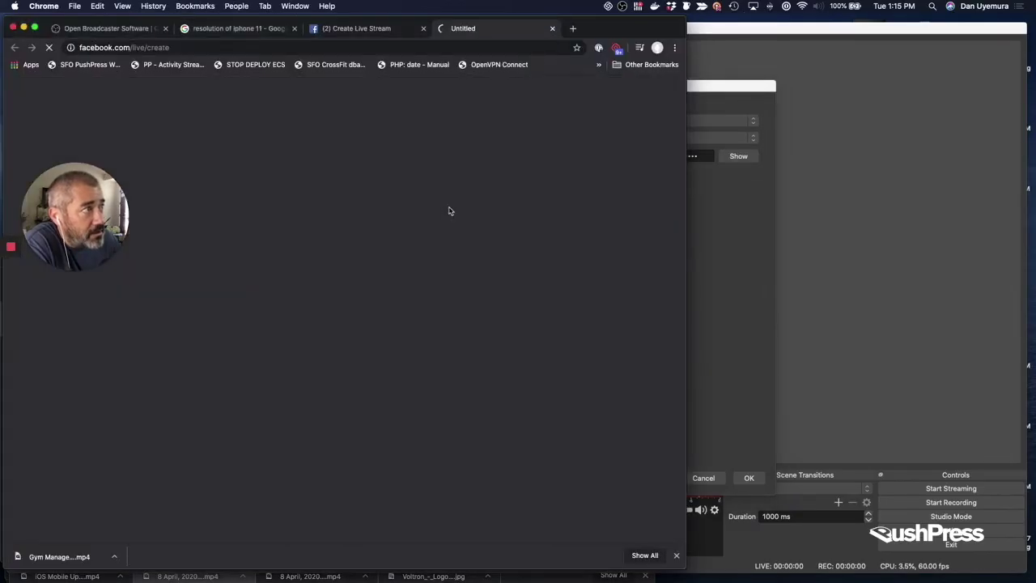
{"action": "left_click", "coordinate": [423, 29]}
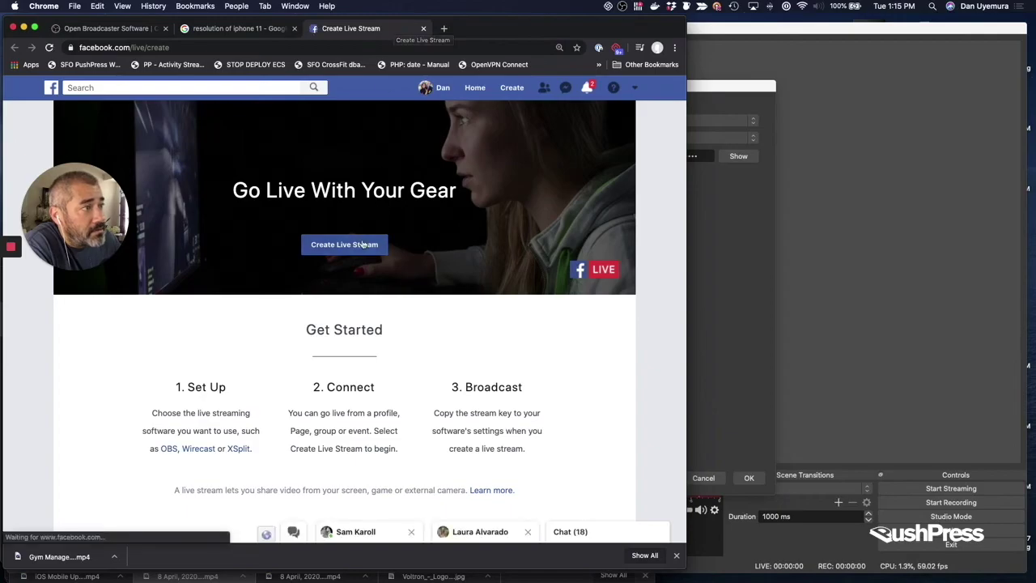
{"action": "left_click", "coordinate": [344, 245]}
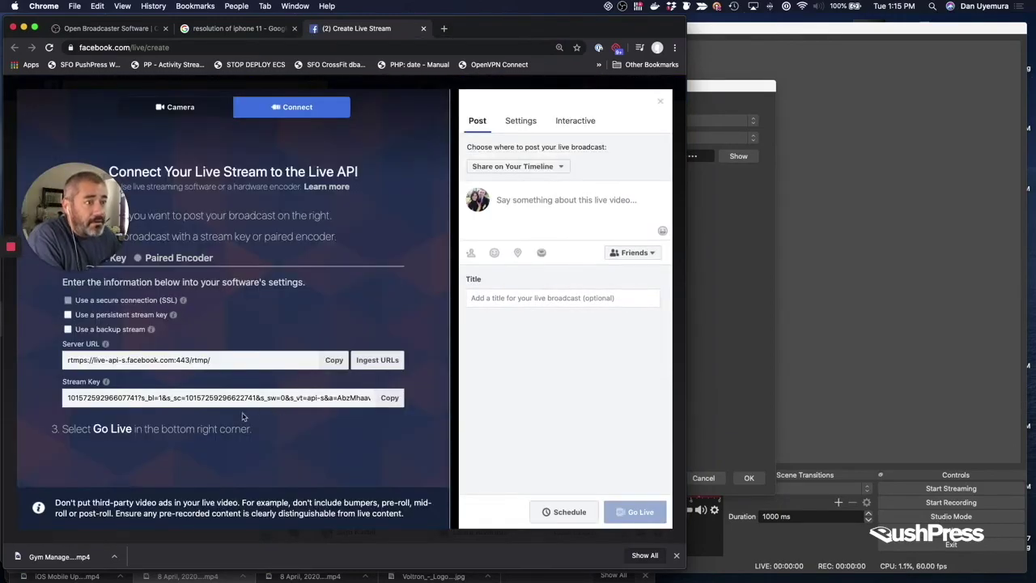
{"action": "left_click", "coordinate": [389, 396]}
- Paste the new key into OBS's Facebook Live stream settings and save
{"action": "left_click", "coordinate": [749, 238]}
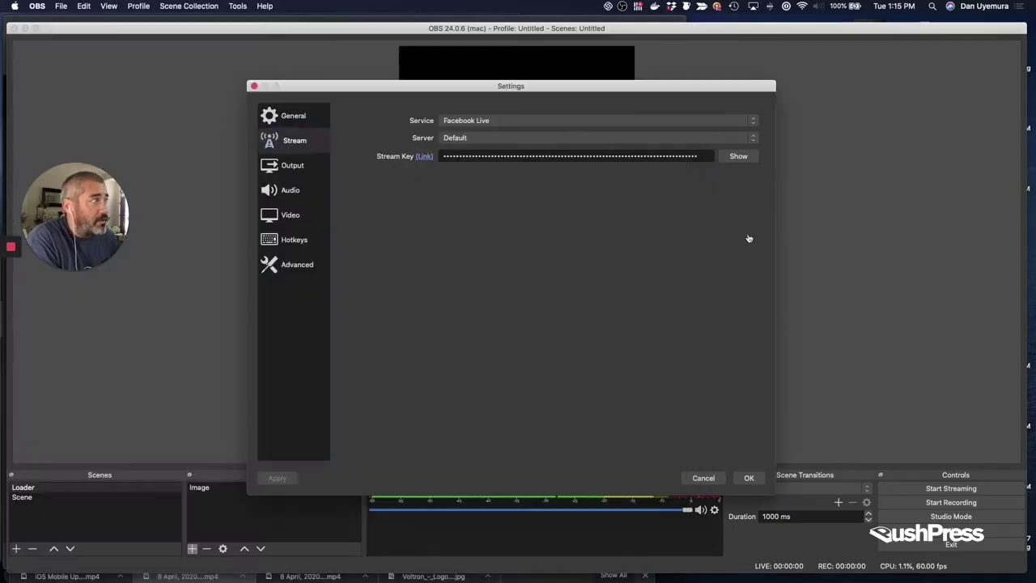
{"action": "left_click", "coordinate": [695, 156]}
{"action": "key", "text": "super+a"}
{"action": "key", "text": "super+v"}
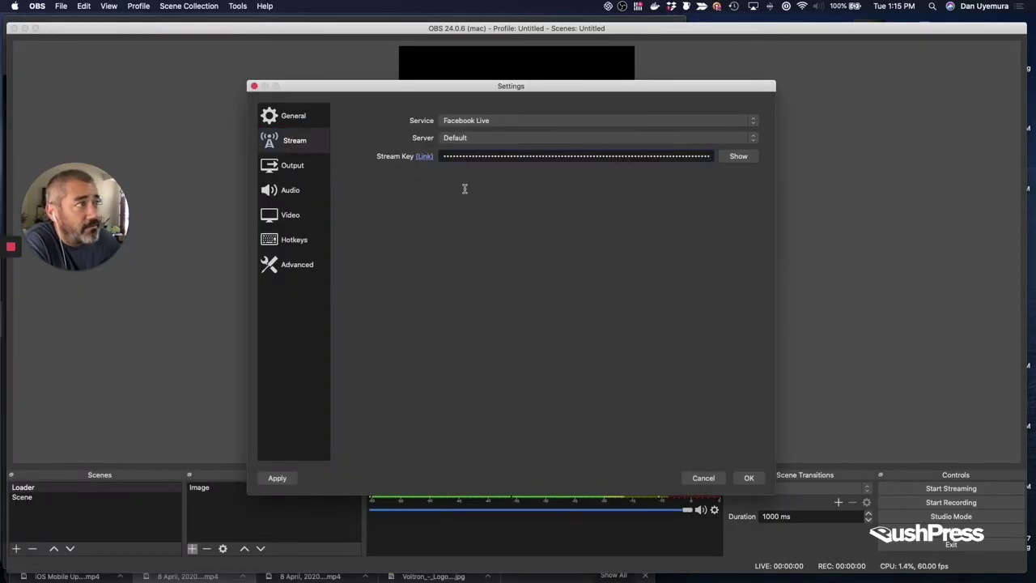
{"action": "left_click", "coordinate": [749, 478]}
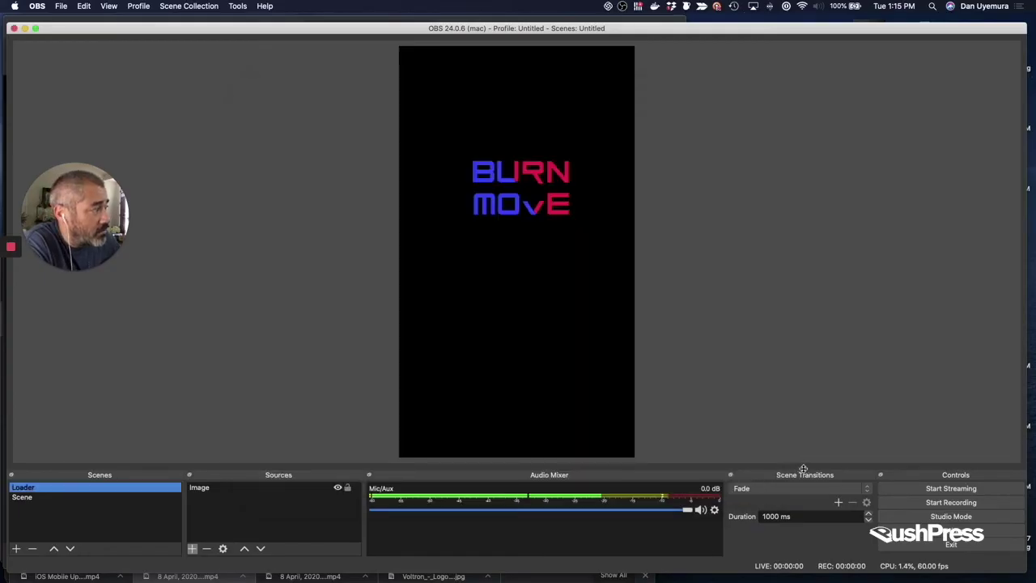
- Start streaming from OBS and switch to the Facebook Live page
{"action": "left_click", "coordinate": [951, 490]}
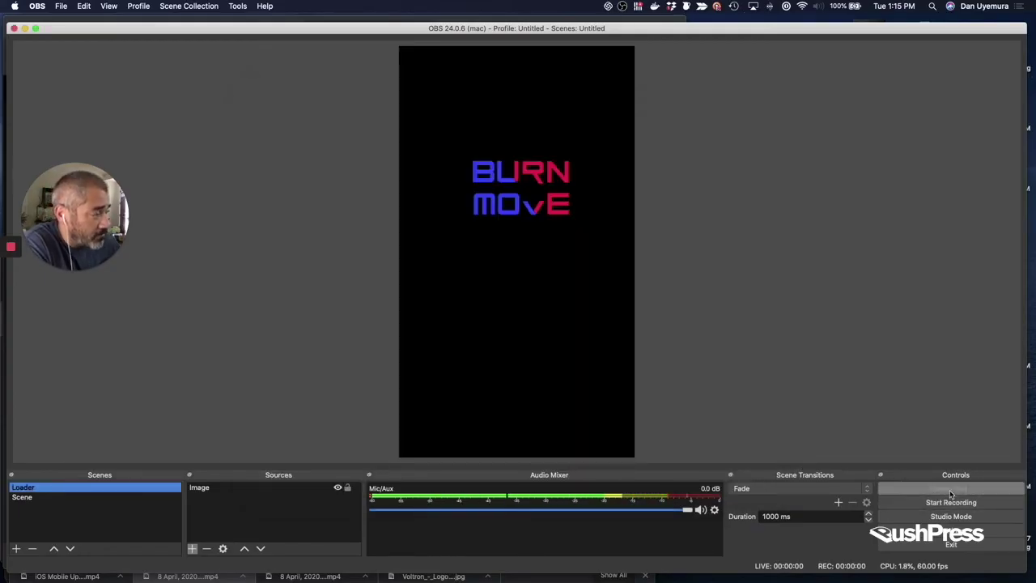
{"action": "key", "text": "super+Tab"}
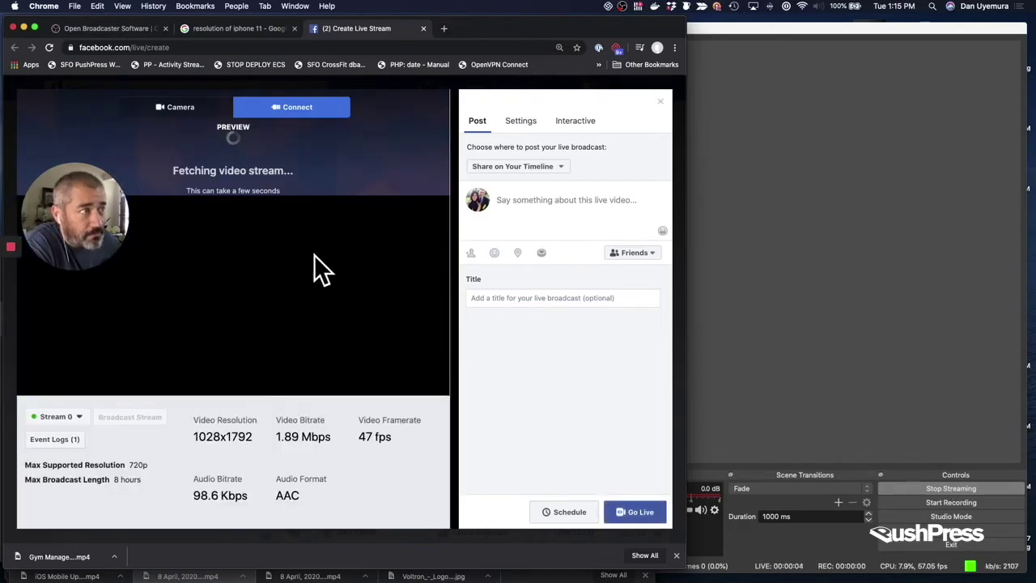
{"action": "key", "text": "super+Tab"}
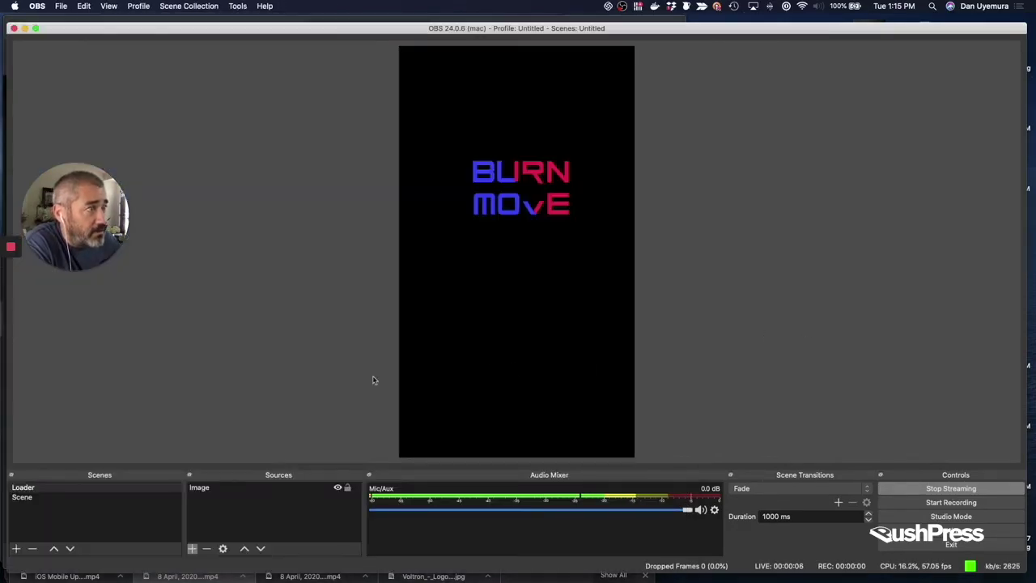
{"action": "key", "text": "super+Tab"}
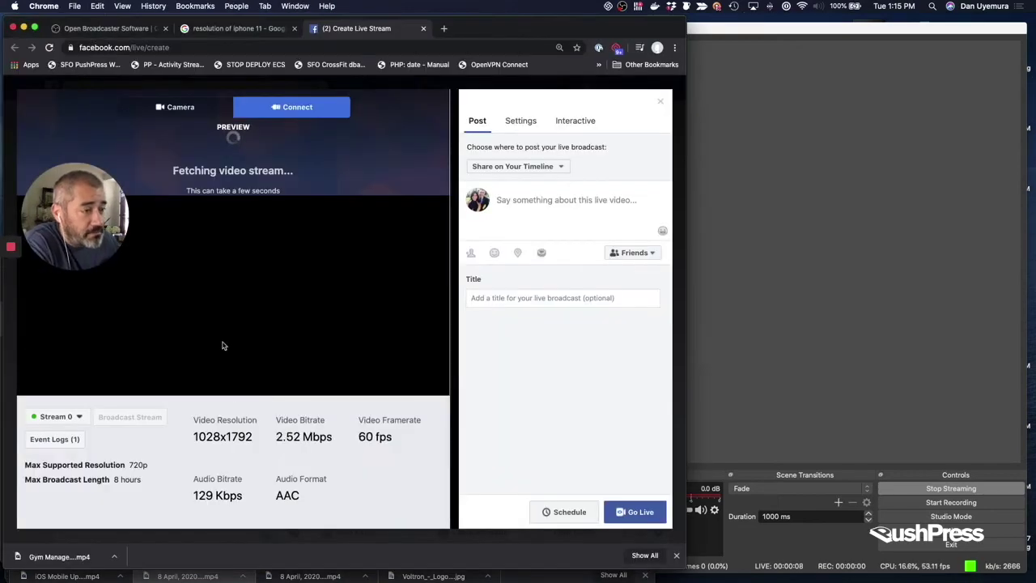
- Set the broadcast to post on the managed Page PooshPress2
{"action": "left_click", "coordinate": [568, 167]}
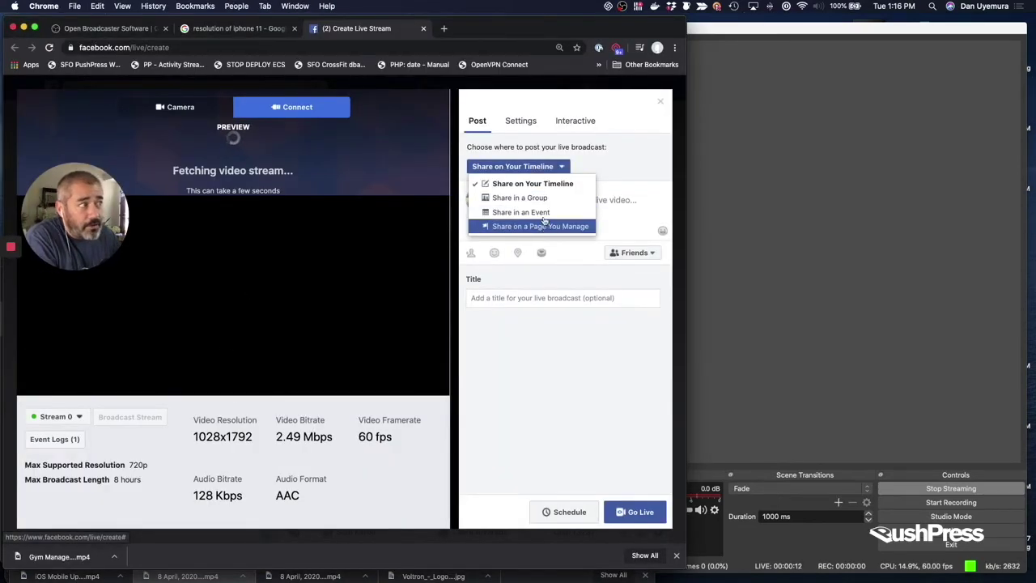
{"action": "left_click", "coordinate": [544, 226]}
{"action": "left_click", "coordinate": [535, 187]}
{"action": "scroll", "coordinate": [526, 243], "scroll_direction": "down", "scroll_amount": 3}
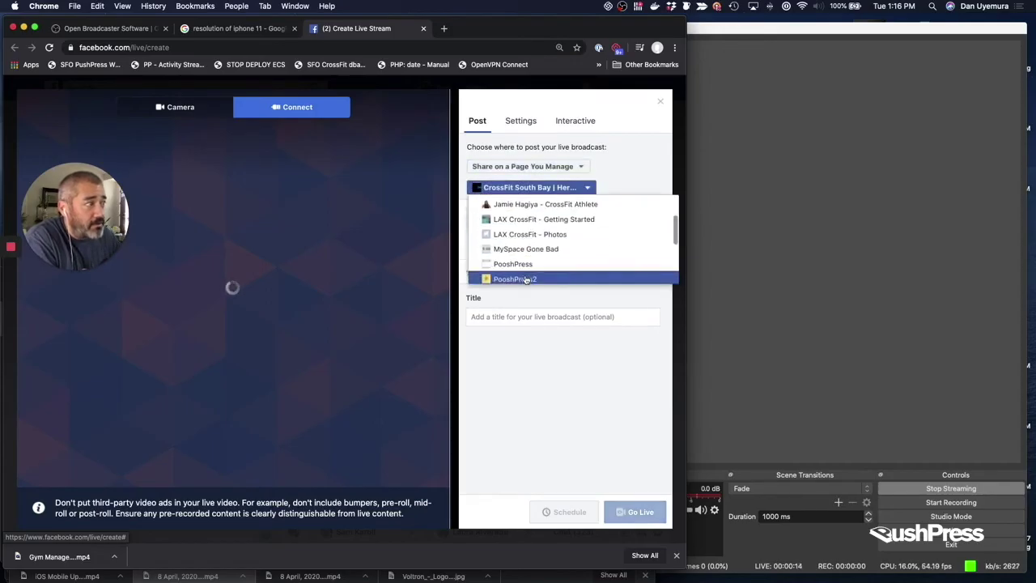
{"action": "scroll", "coordinate": [530, 277], "scroll_direction": "down", "scroll_amount": 1}
{"action": "left_click", "coordinate": [531, 248]}
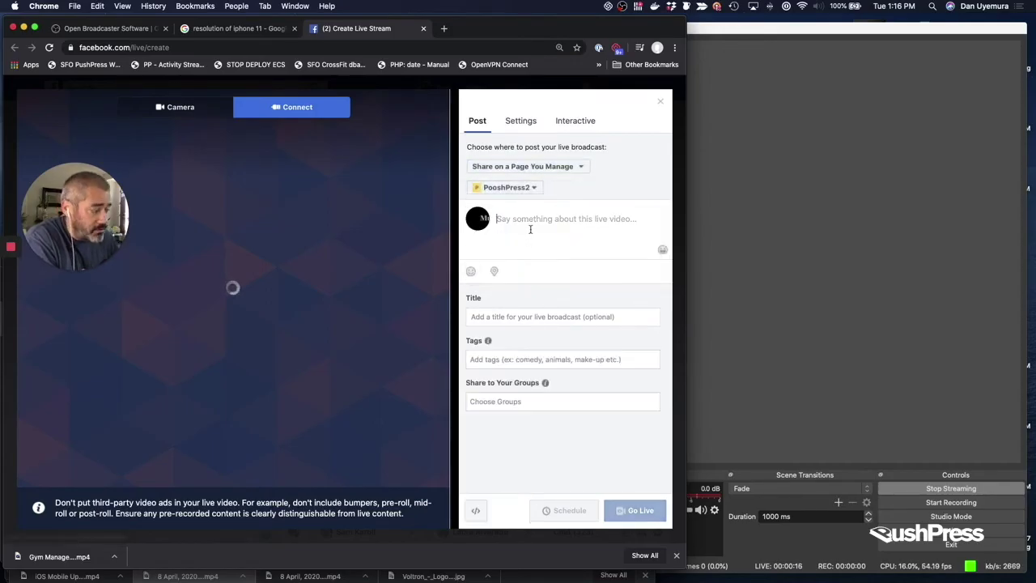
- Enter 'this is a live stream test' as the description and copy it into Title
{"action": "type", "text": "this is a live stream test"}
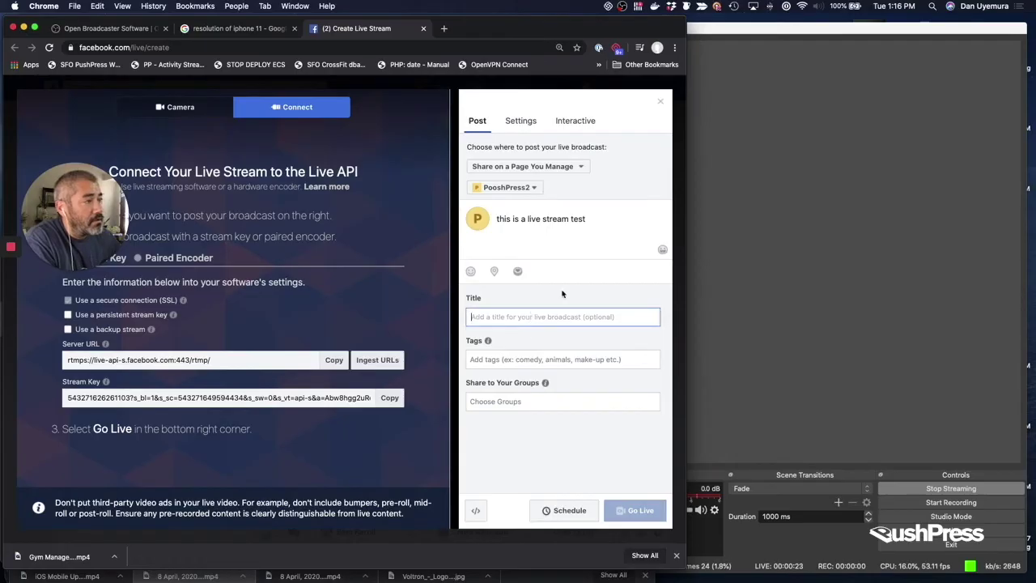
{"action": "left_click", "coordinate": [591, 219]}
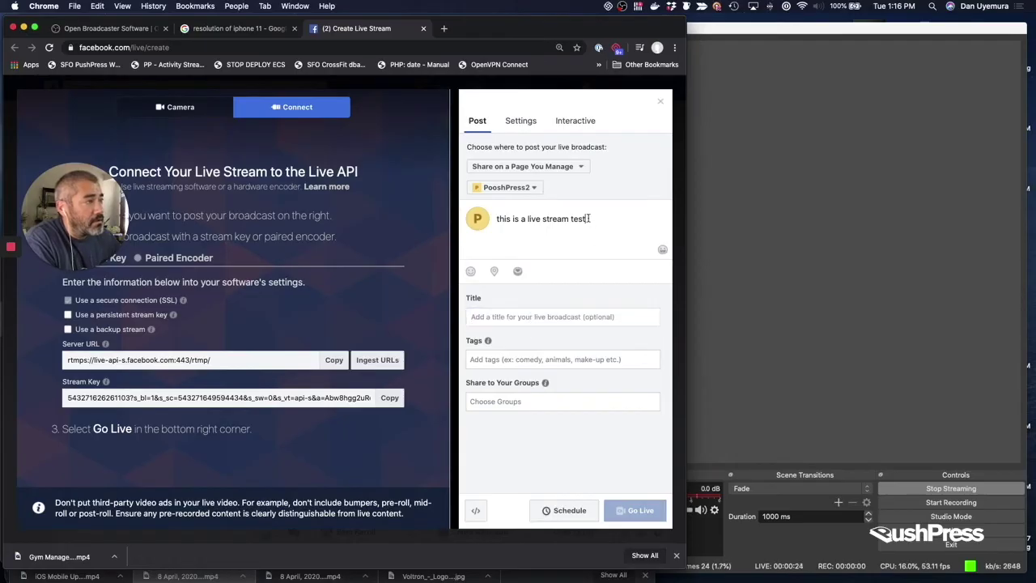
{"action": "key", "text": "super+a"}
{"action": "key", "text": "super+c"}
{"action": "left_click", "coordinate": [572, 322]}
{"action": "key", "text": "super+v"}
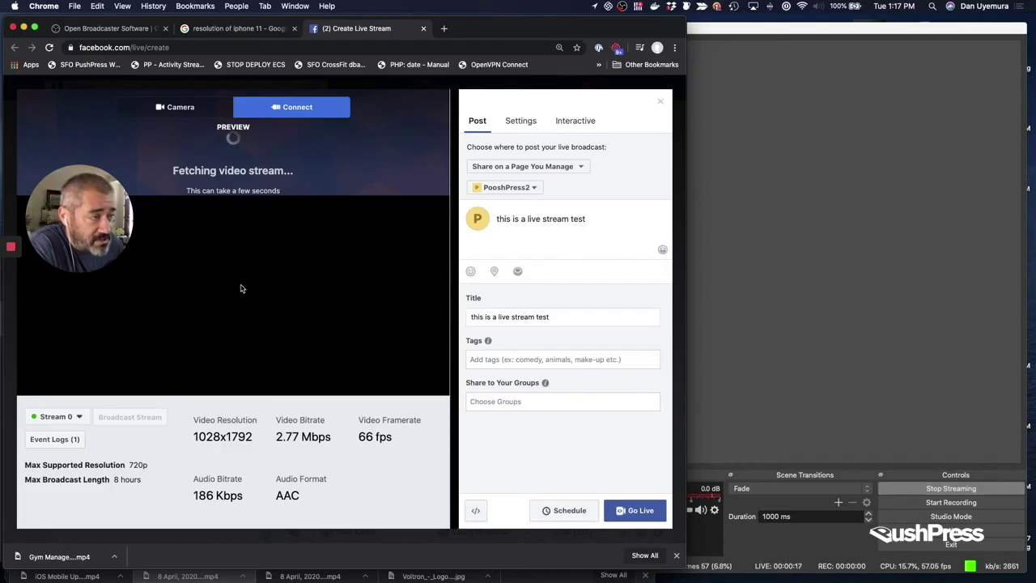
{"action": "left_click", "coordinate": [732, 286]}
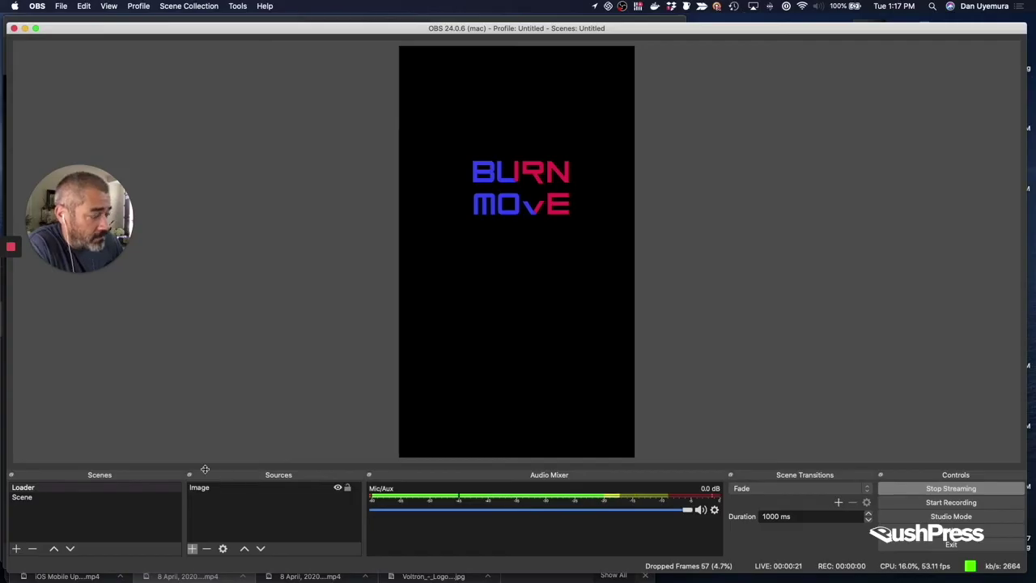
{"action": "key", "text": "super+Tab"}
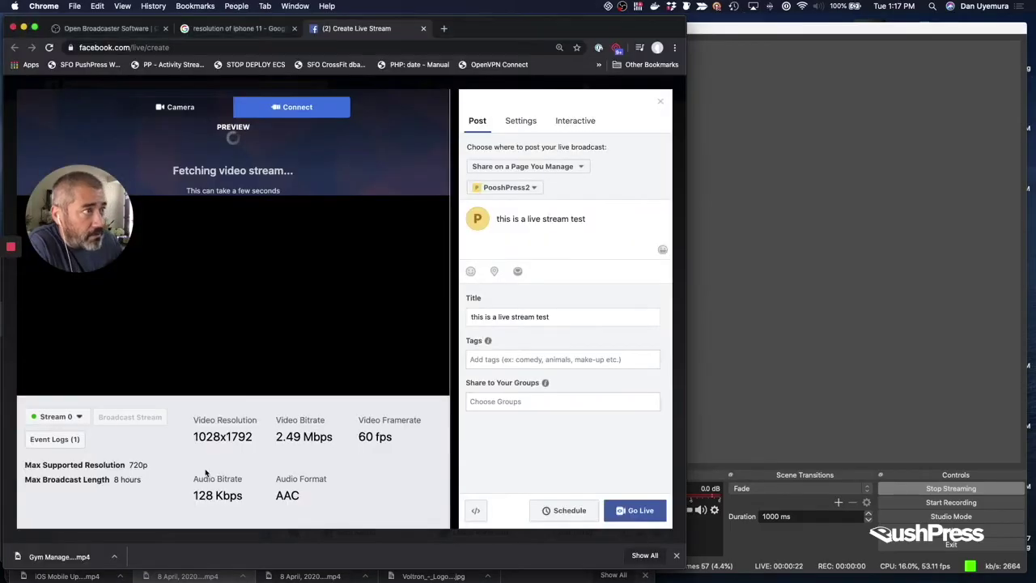
{"action": "left_click", "coordinate": [830, 392]}
{"action": "left_click", "coordinate": [195, 495]}
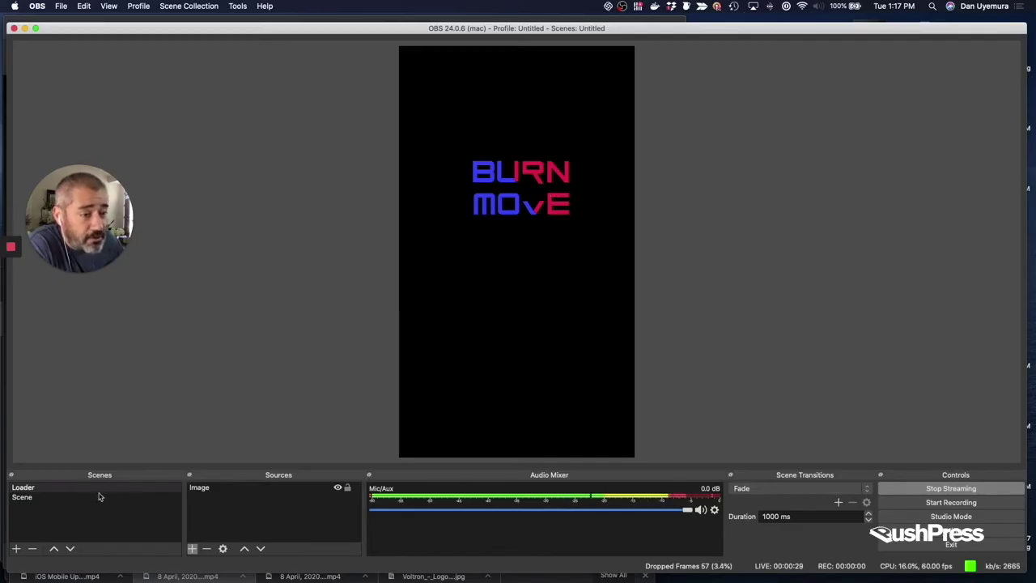
{"action": "key", "text": "super+Tab"}
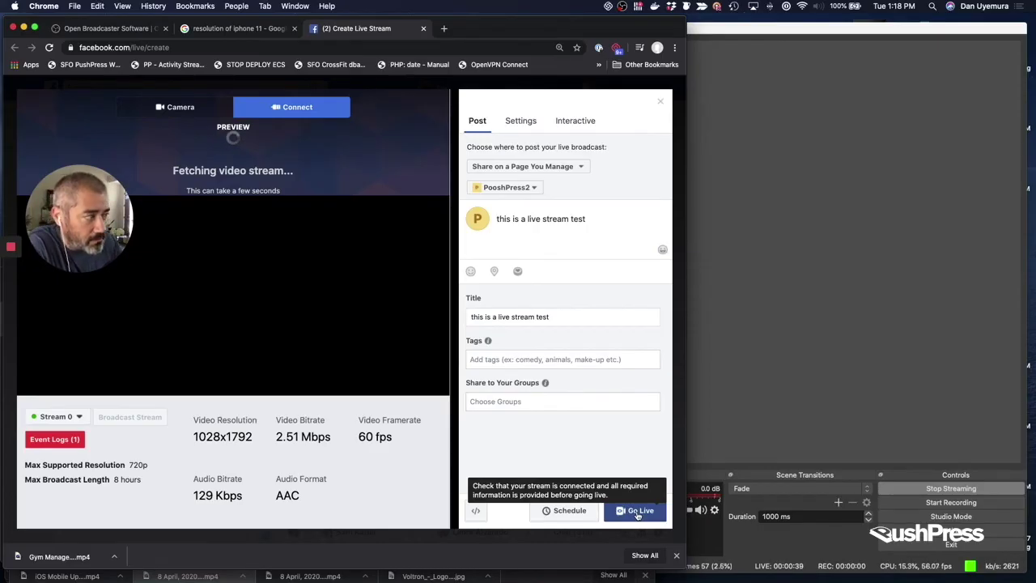
- Go live on the PooshPress2 Page and switch OBS to the prerecorded video scene
{"action": "left_click", "coordinate": [637, 513]}
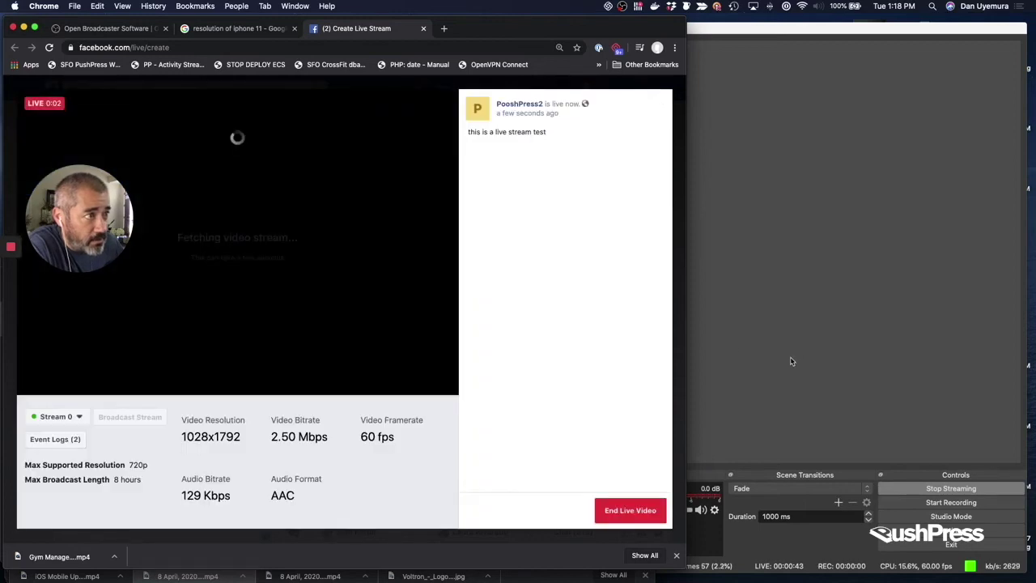
{"action": "left_click", "coordinate": [789, 359]}
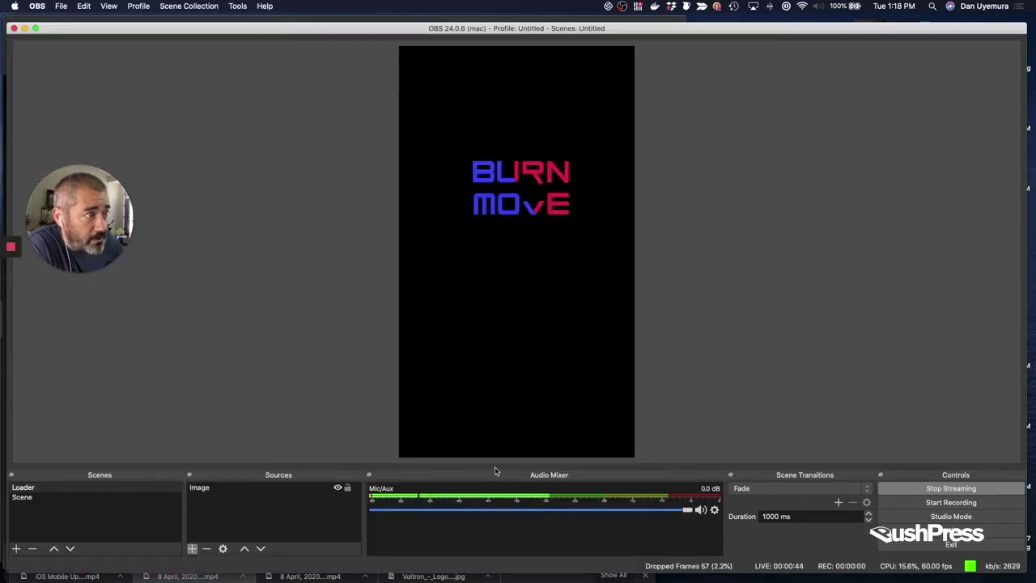
{"action": "left_click", "coordinate": [70, 498]}
{"action": "key", "text": "super+Tab"}
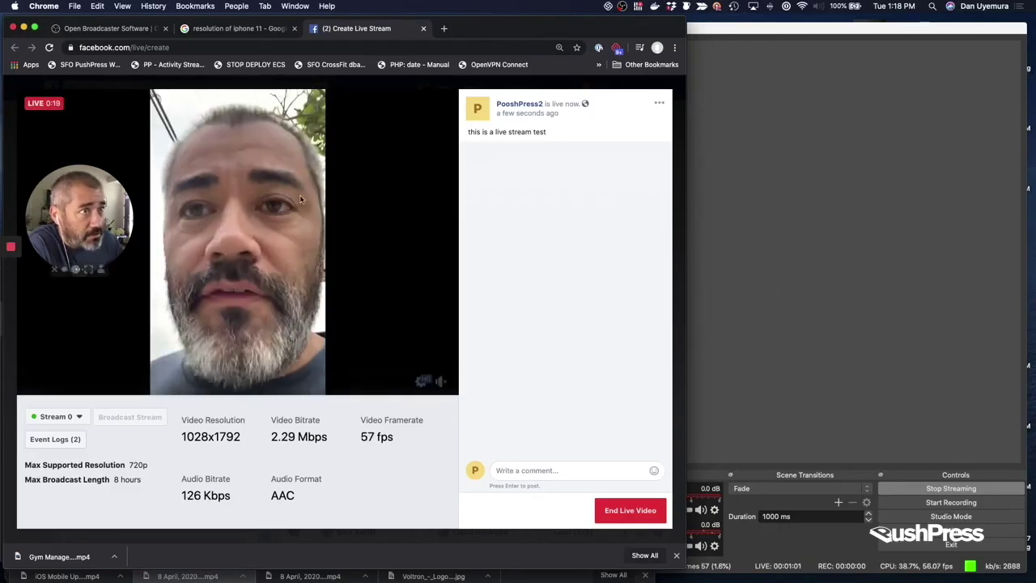
- Compare the Facebook live feed with the OBS output, ending with OBS in front
{"action": "left_click", "coordinate": [701, 503]}
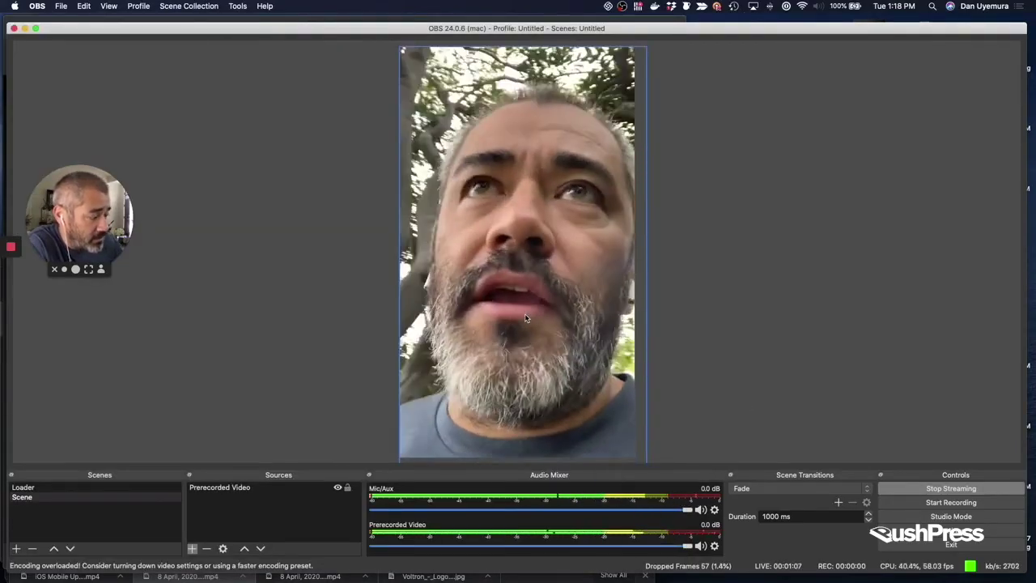
{"action": "key", "text": "super+Tab"}
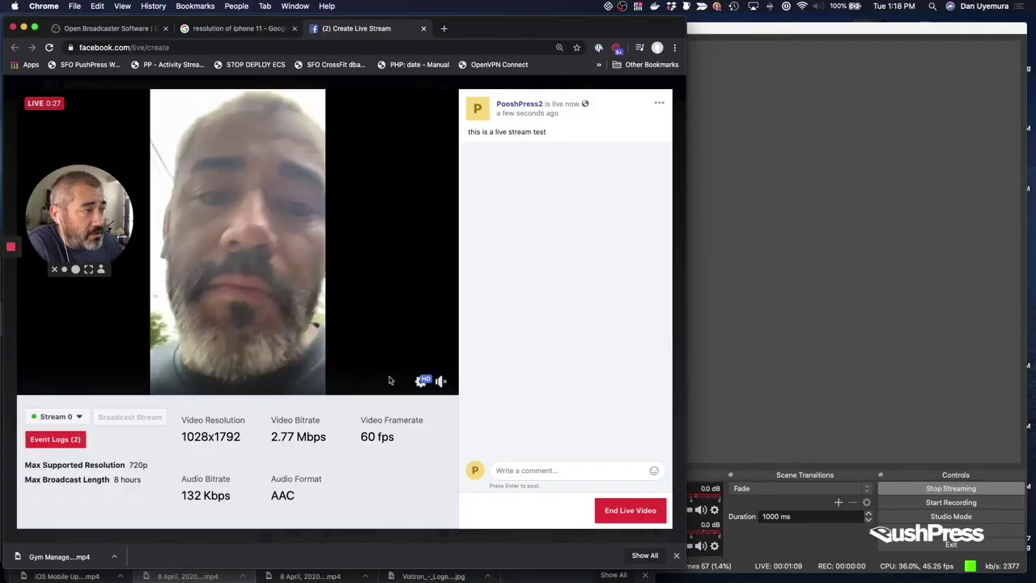
{"action": "mouse_move", "coordinate": [440, 385]}
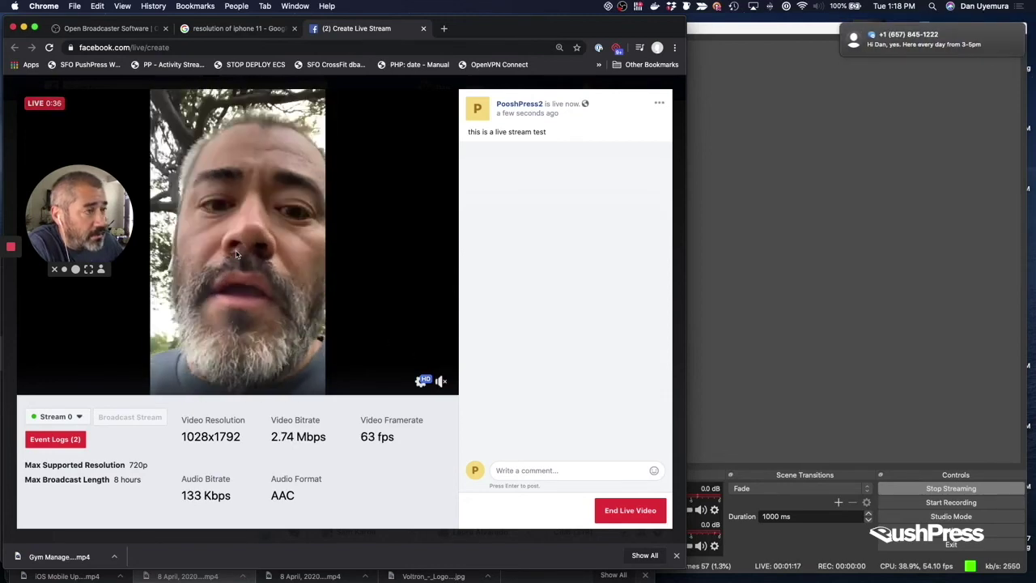
{"action": "left_click", "coordinate": [732, 328]}
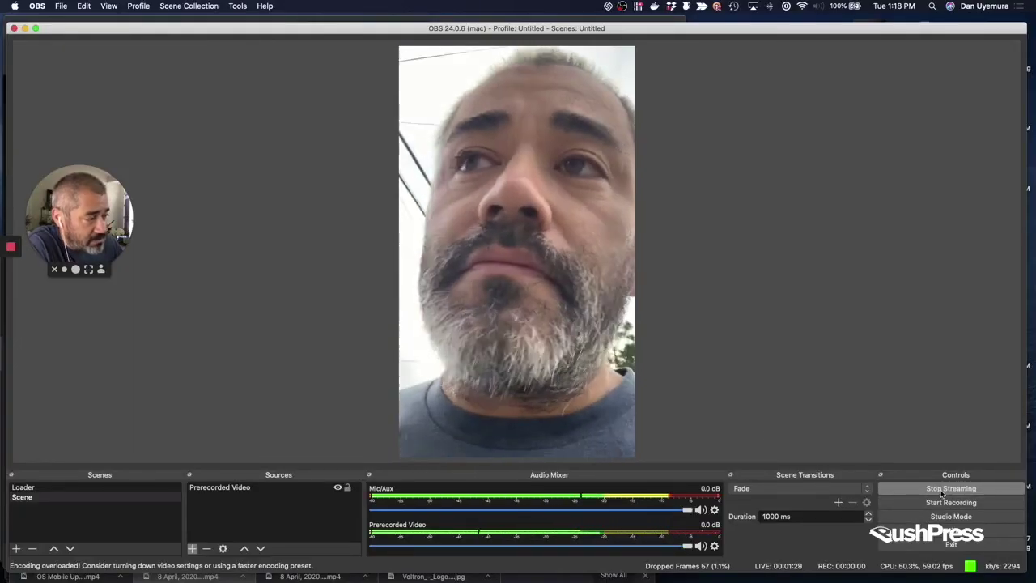
- Stop the OBS stream and confirm Facebook reports 'Your live video has ended'
{"action": "left_click", "coordinate": [944, 489]}
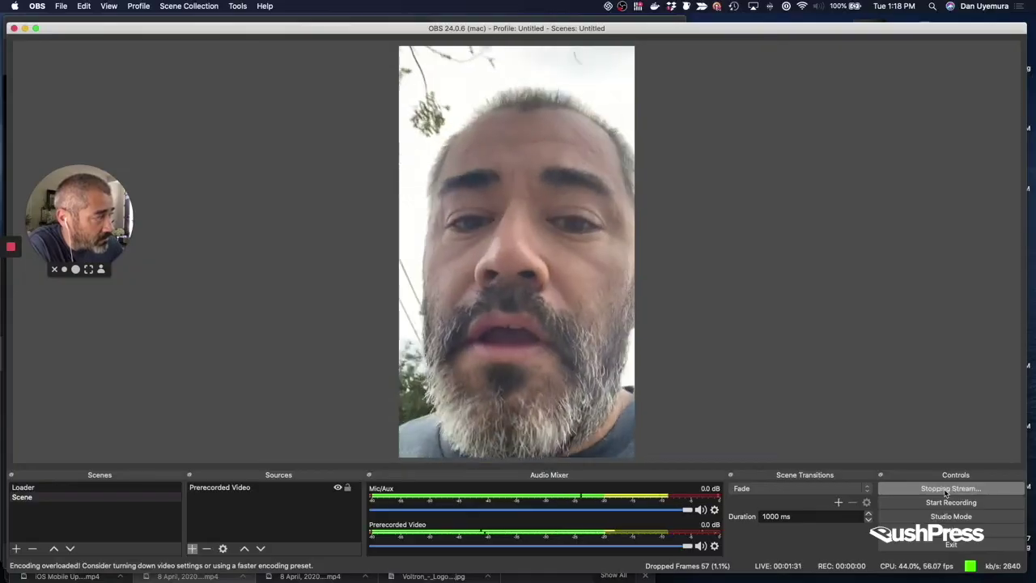
{"action": "key", "text": "super+Tab"}
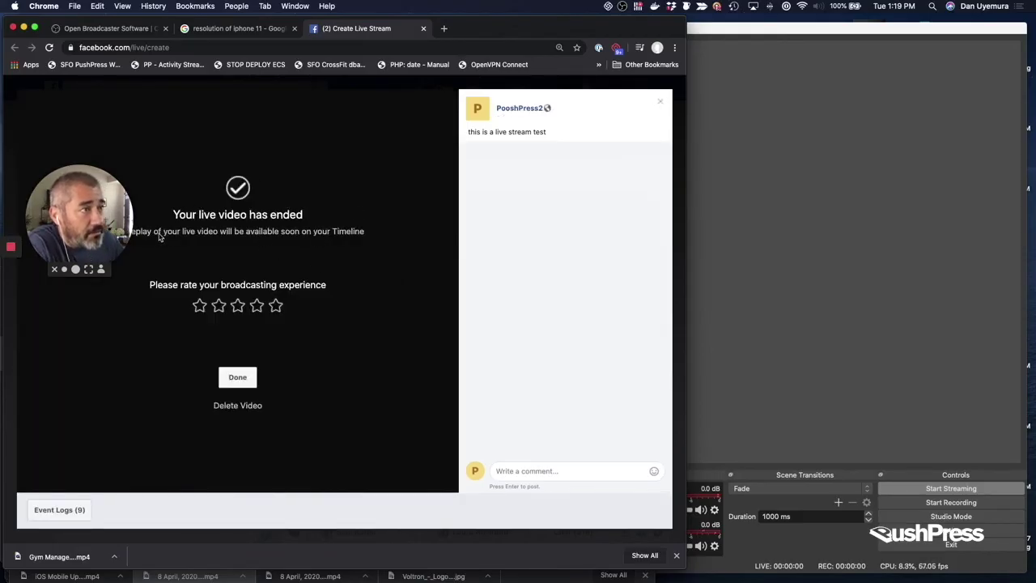
{"action": "left_click_drag", "start_coordinate": [489, 32], "coordinate": [523, 30]}
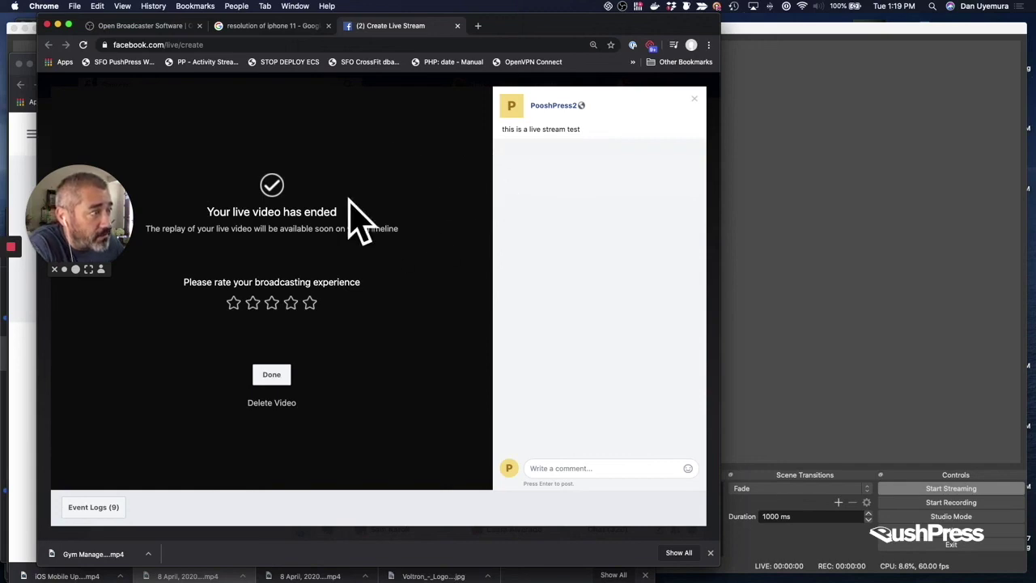
{"action": "left_click", "coordinate": [760, 251]}
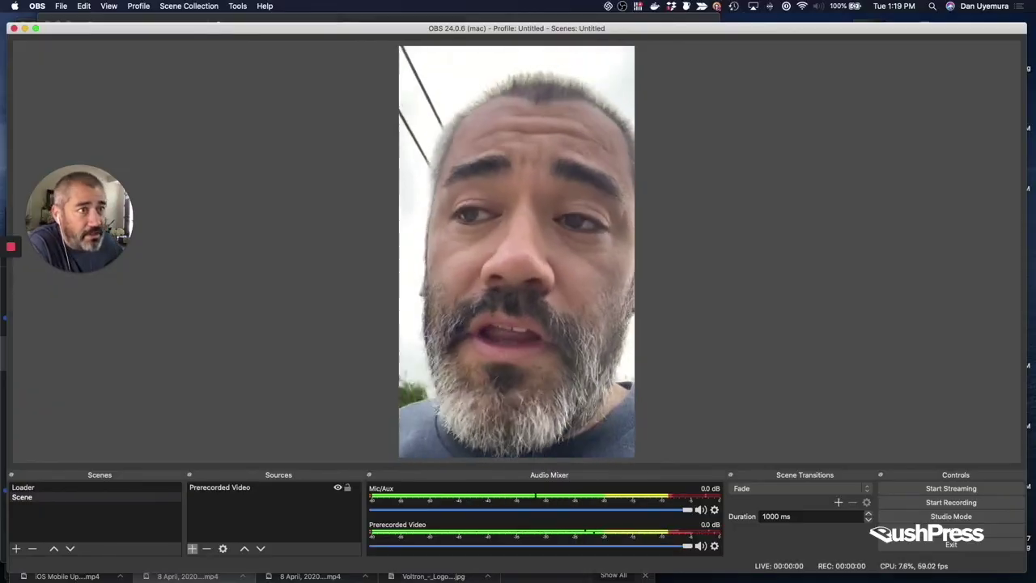
{"action": "mouse_move", "coordinate": [18, 250]}
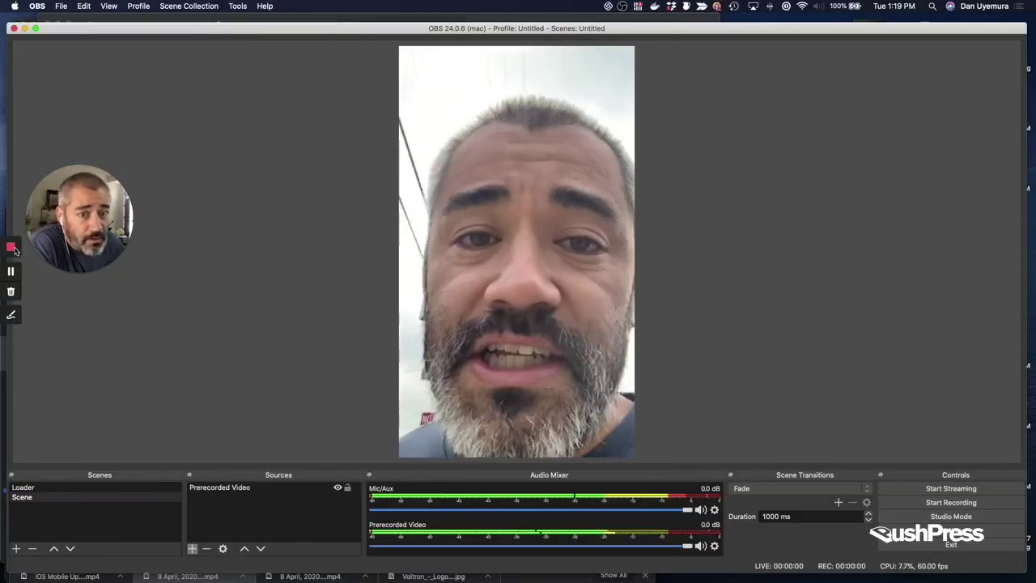